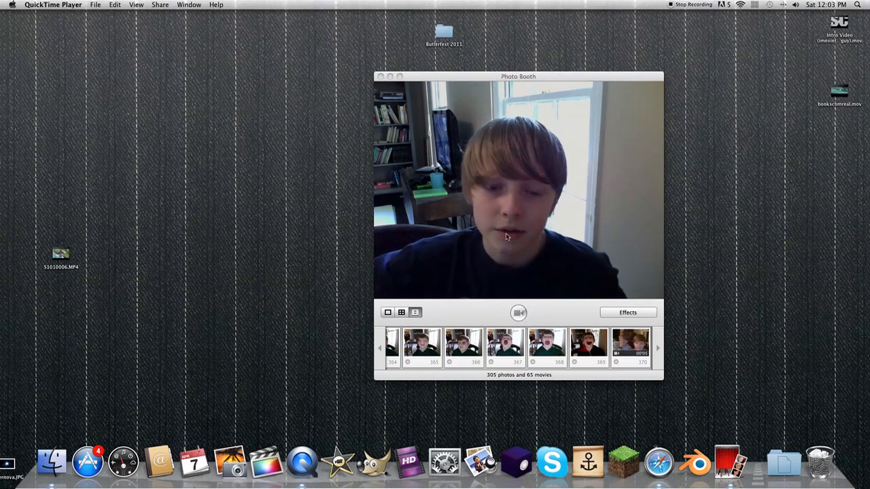
Step: Bring Photo Booth to the front and close its window
click(541, 76)
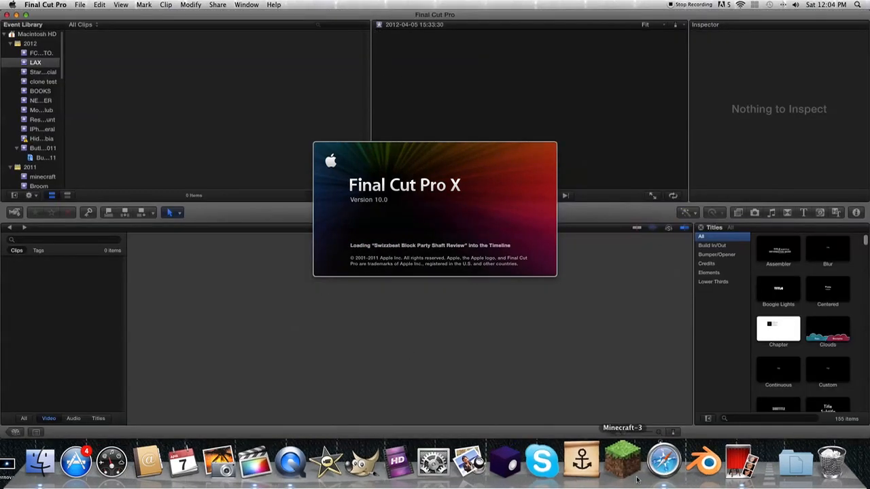
click(727, 463)
click(381, 76)
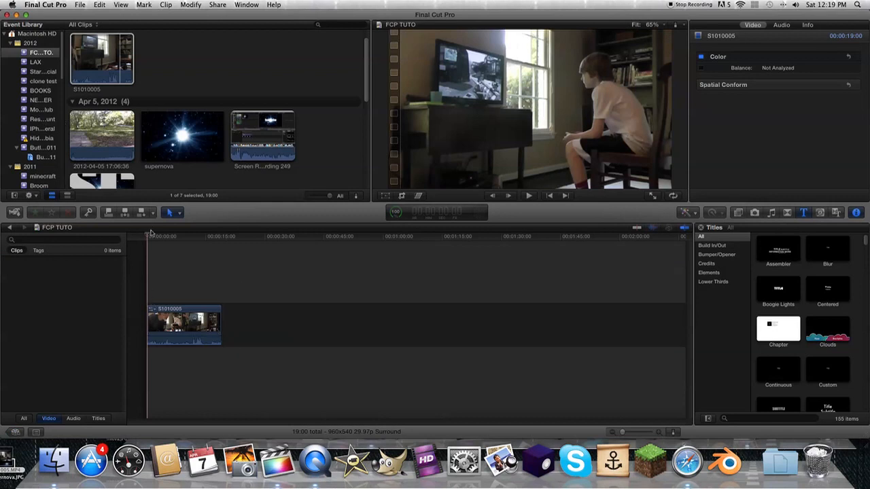
Step: Play the S1010005 clip in the FCP TUTO timeline to find which parts to trim
key(space)
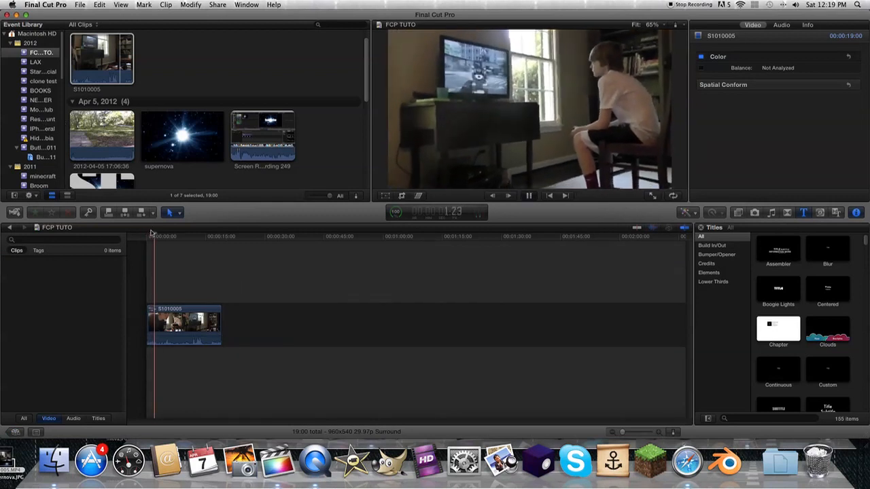
key(XF86AudioRaiseVolume)
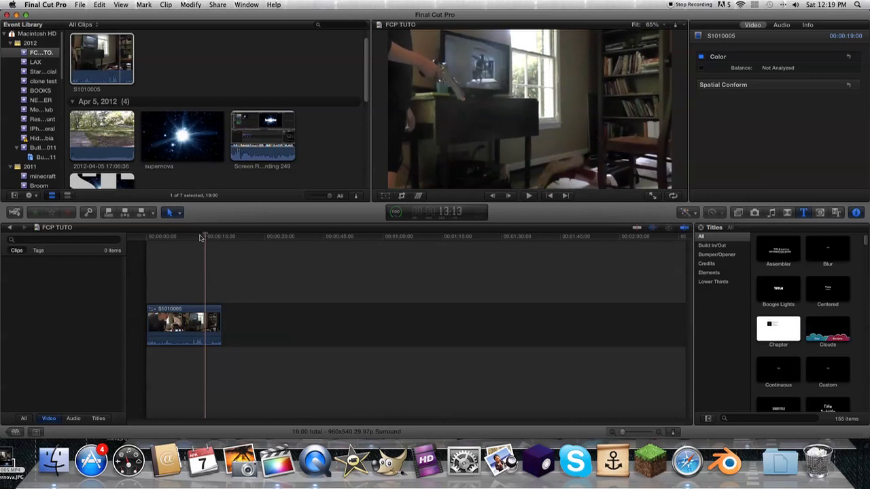
key(space)
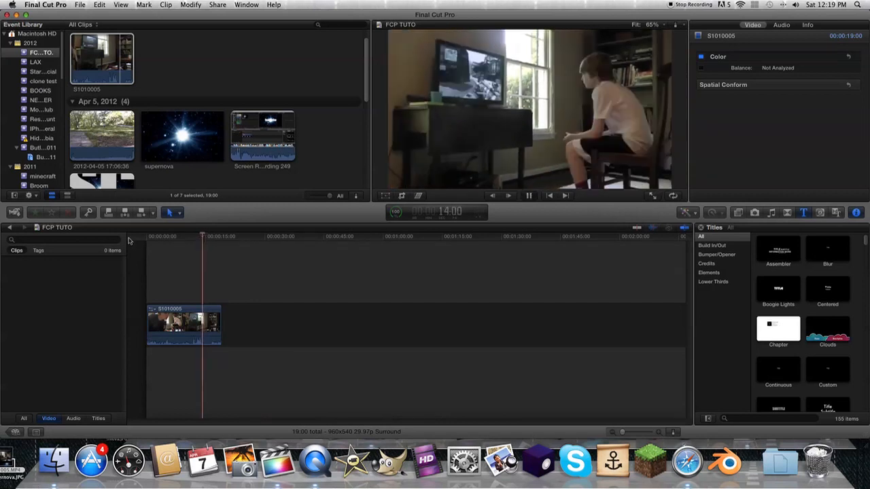
key(space)
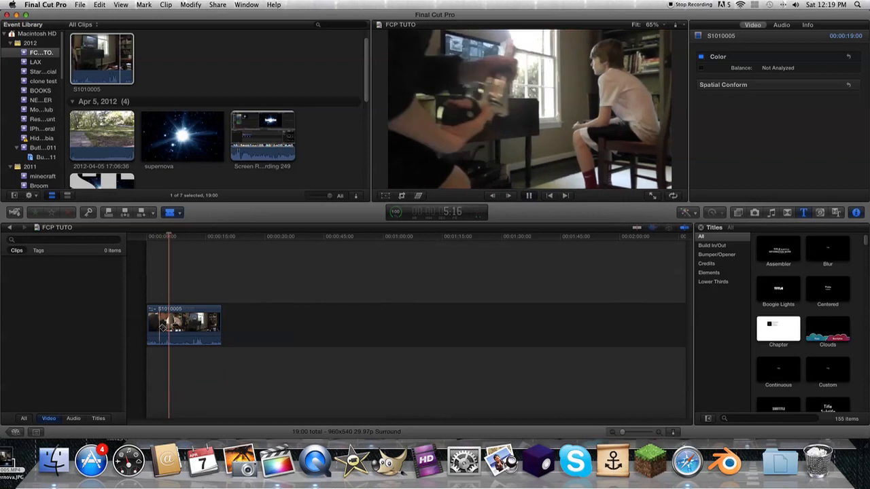
Step: Split the S1010005 clip at about 3:07 and delete the opening piece
click(158, 282)
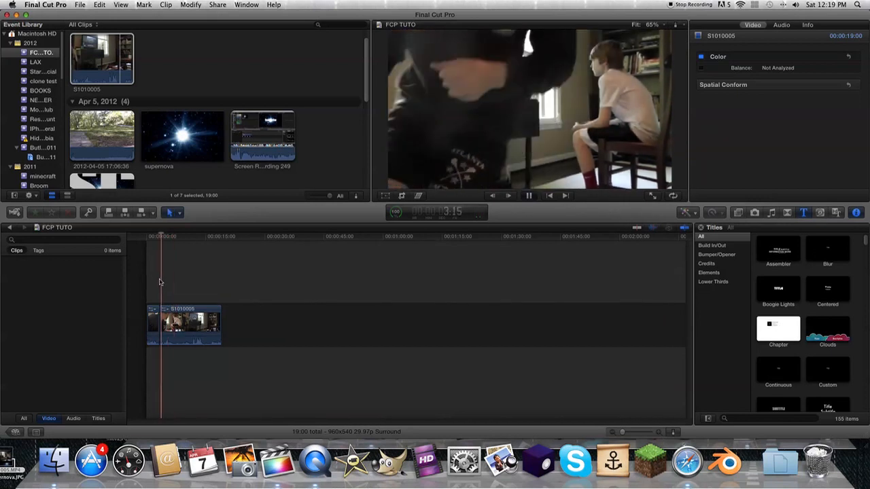
click(149, 322)
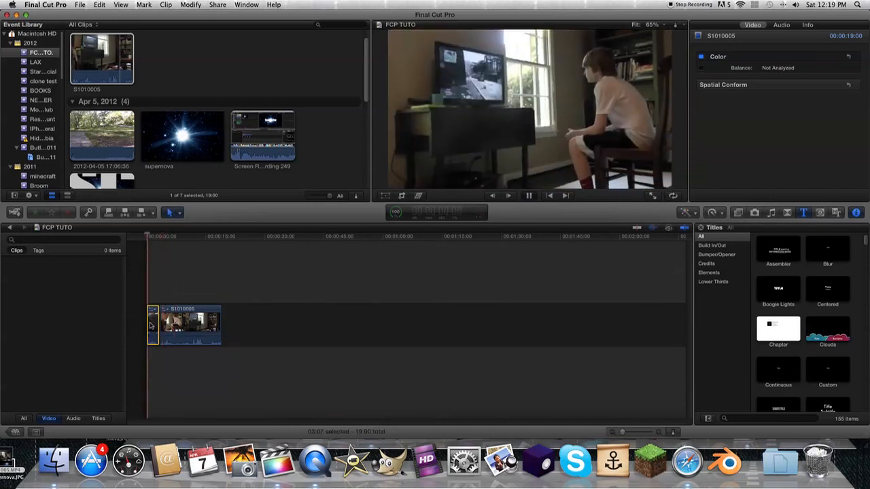
key(Delete)
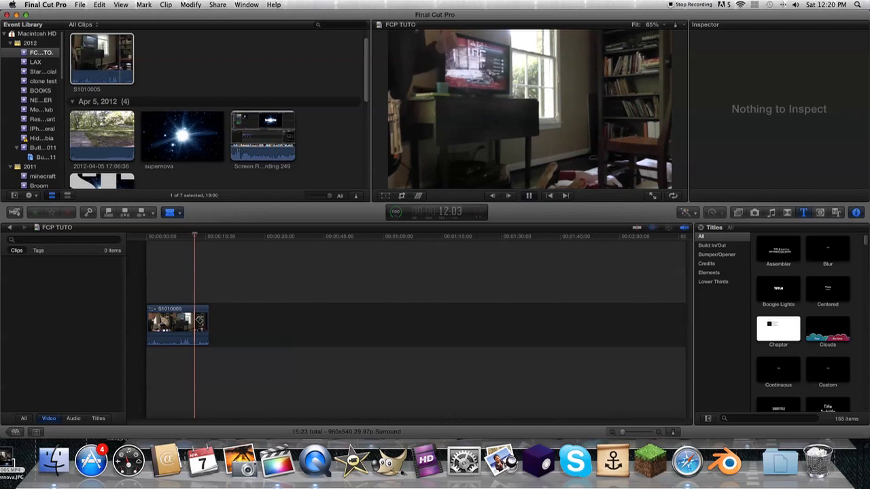
Step: Split the S1010005 clip at about 12:03 and delete the piece after the cut
key(a)
click(202, 321)
key(Delete)
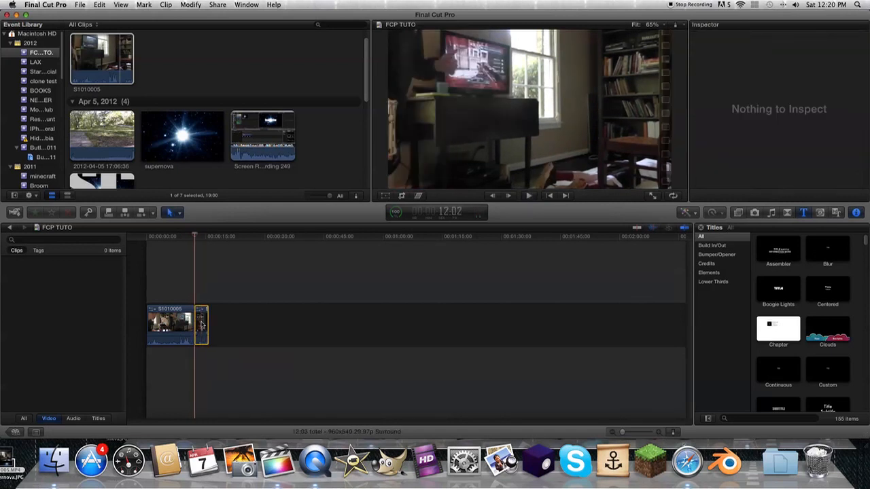
Step: Play the trimmed clip from its start and look through the clips in the event
key(Home)
key(space)
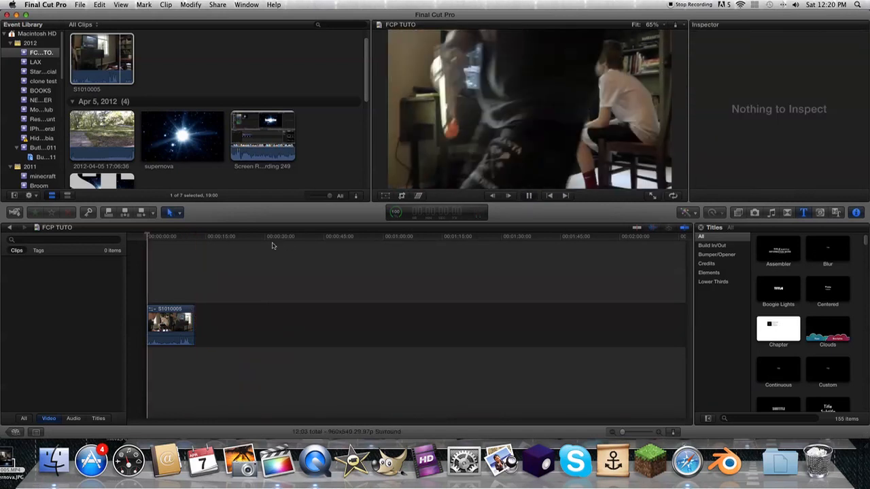
scroll(181, 143, down, 5)
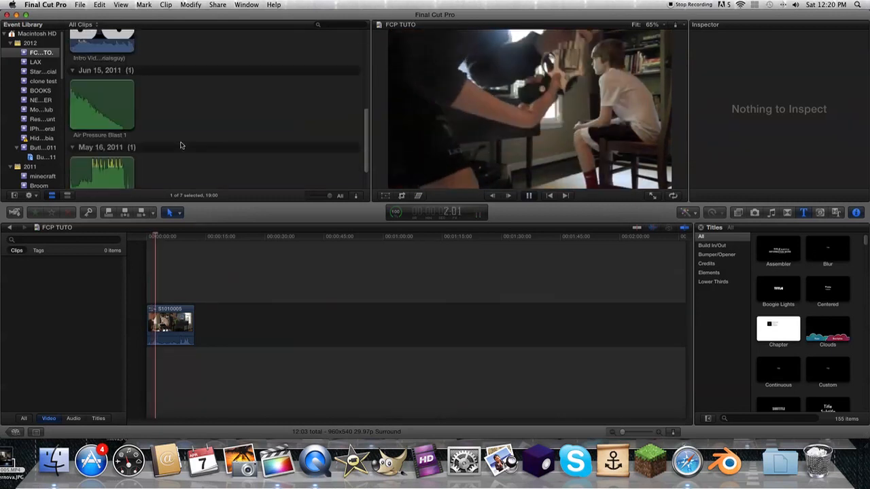
scroll(181, 144, up, 8)
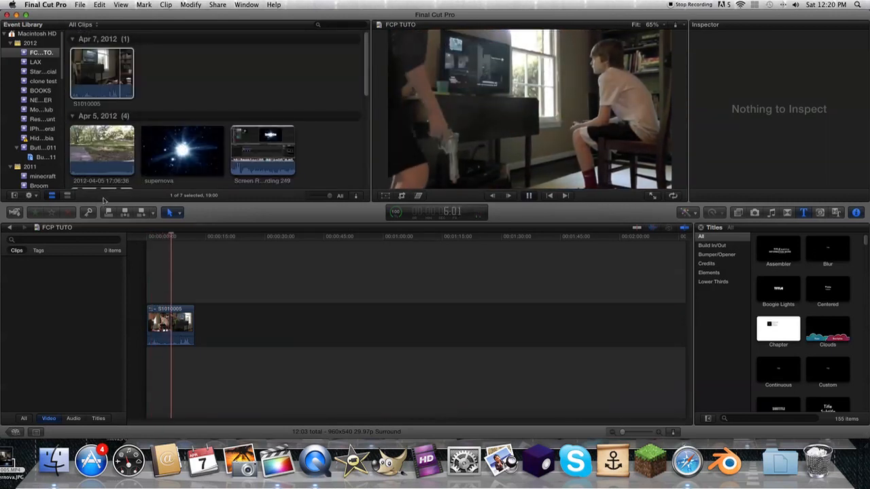
click(123, 198)
drag(212, 216, 222, 216)
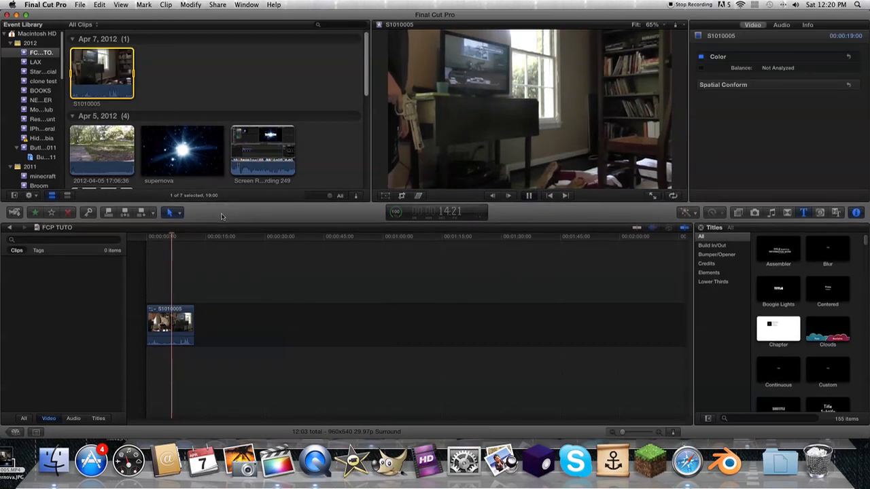
key(F3)
click(410, 263)
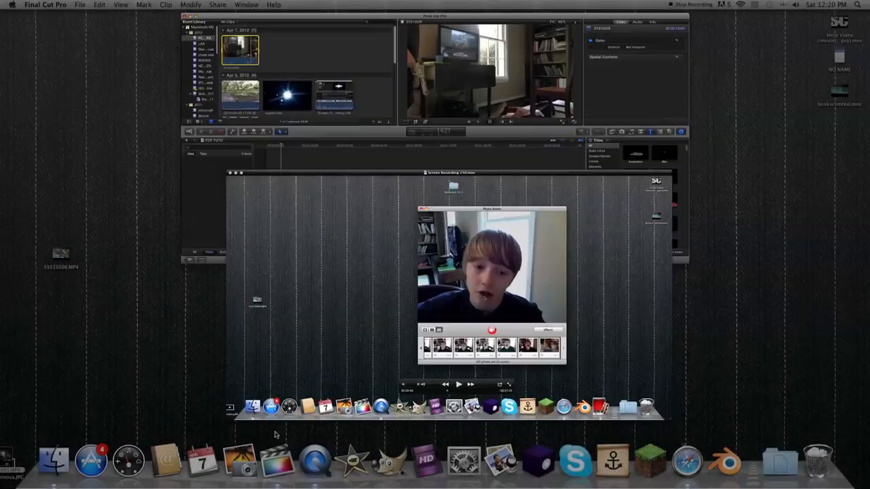
key(F3)
click(281, 179)
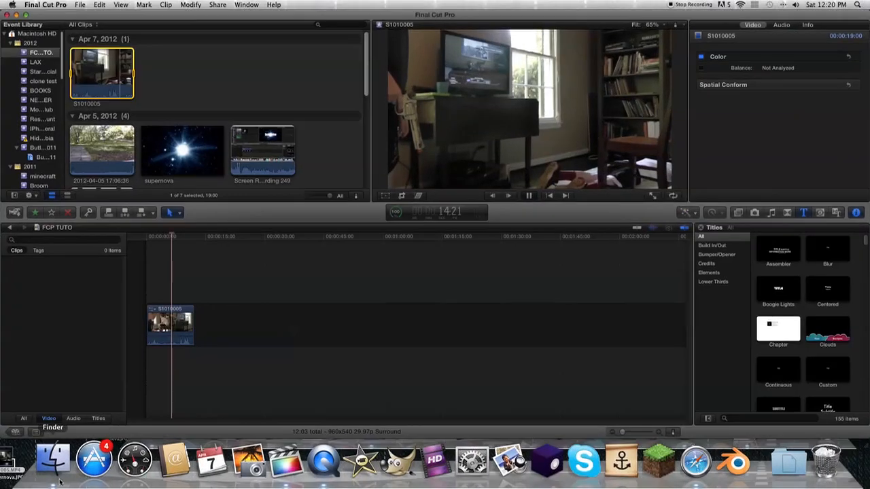
Step: Switch to Safari, search Google for "muzzle flash" and show the image results
click(688, 462)
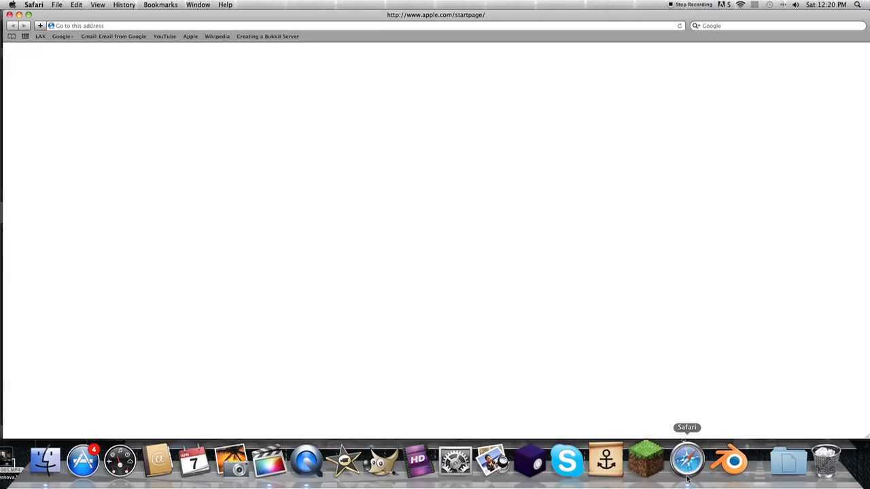
click(811, 27)
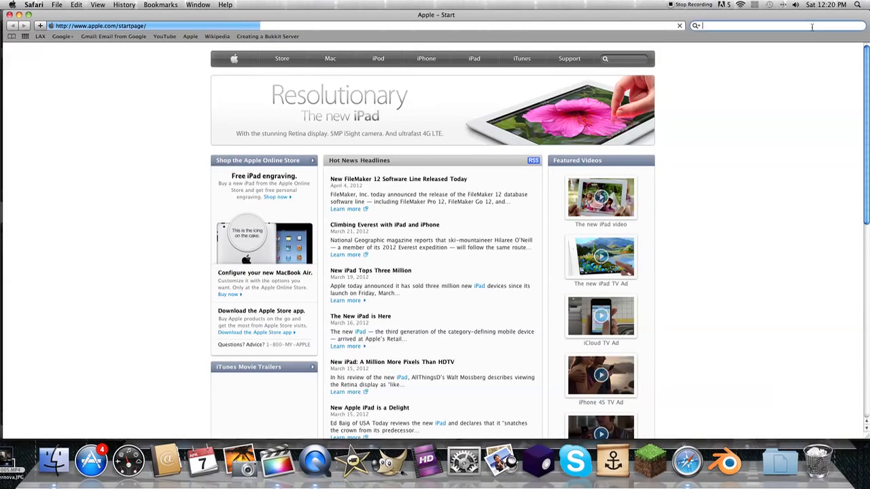
text(muzz)
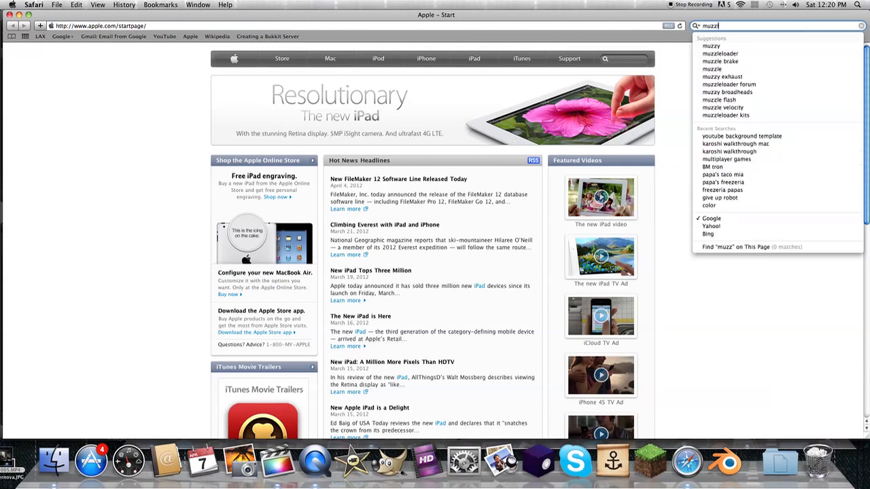
text(le flash)
key(Return)
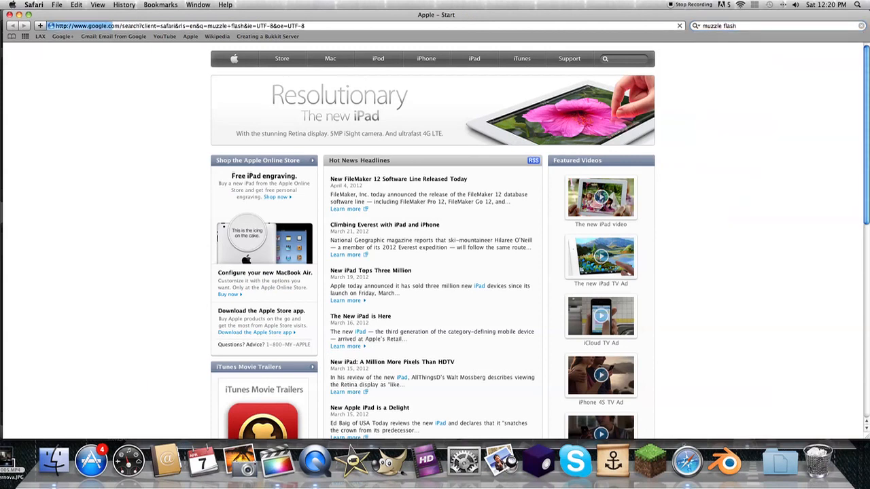
click(96, 50)
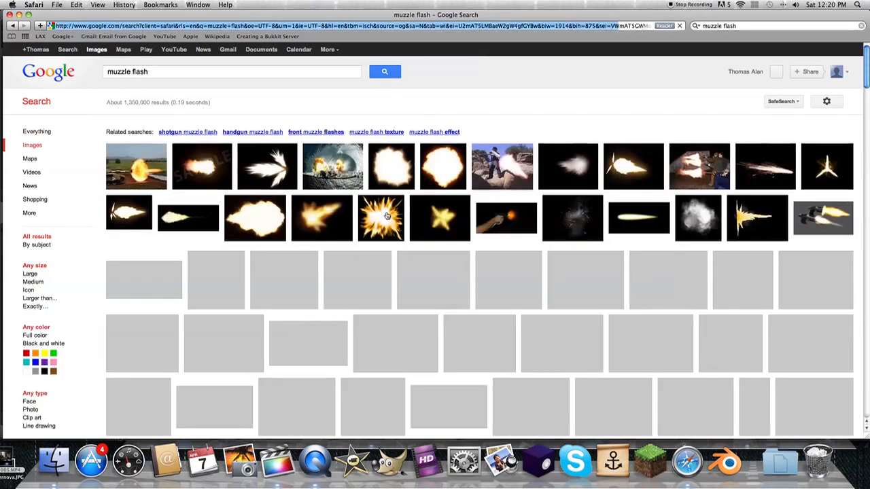
Step: Save the large white-orange muzzle flash on a black background from the image results to the desktop
scroll(387, 218, down, 3)
scroll(386, 216, up, 3)
scroll(386, 216, up, 2)
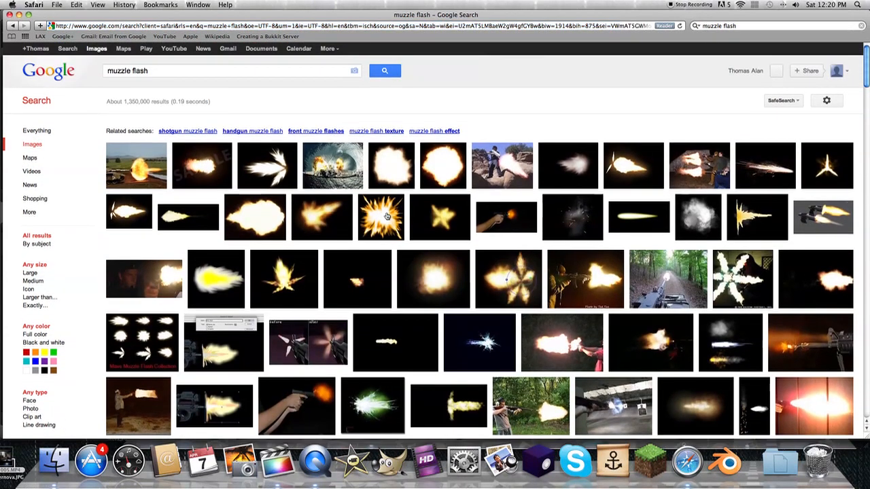
scroll(386, 216, down, 1)
scroll(387, 217, down, 1)
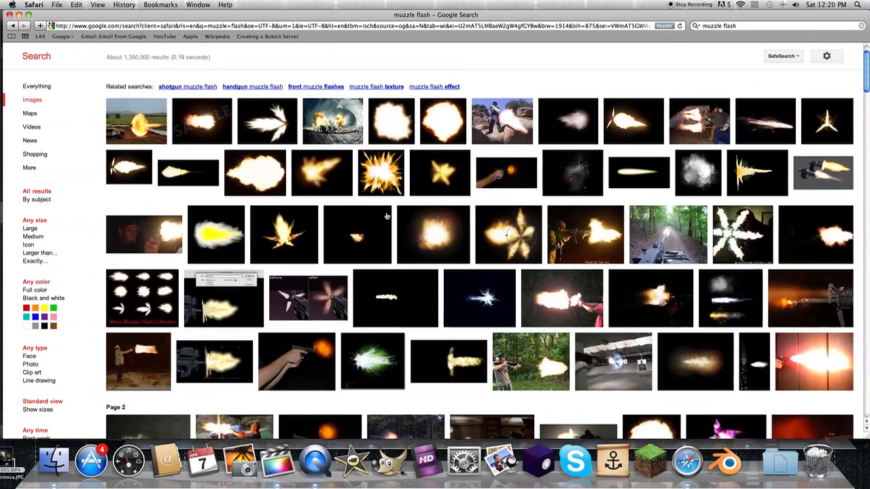
scroll(386, 217, down, 2)
scroll(387, 217, down, 1)
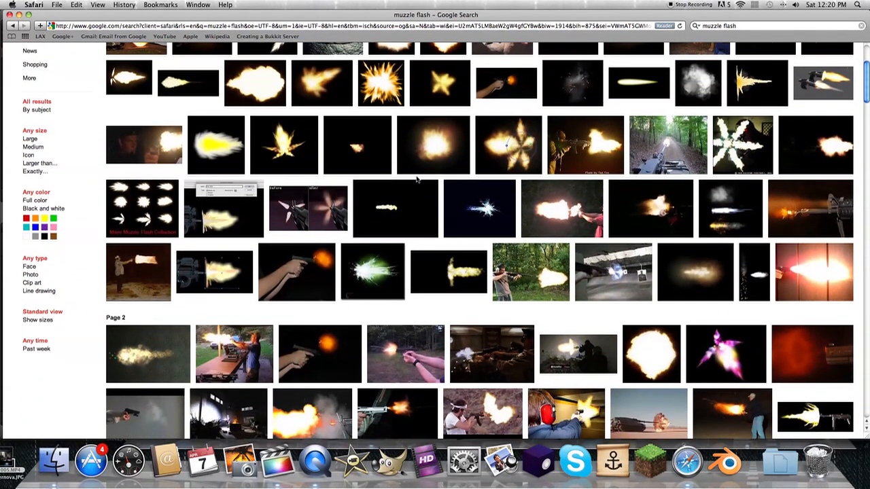
scroll(423, 161, up, 1)
scroll(423, 161, up, 2)
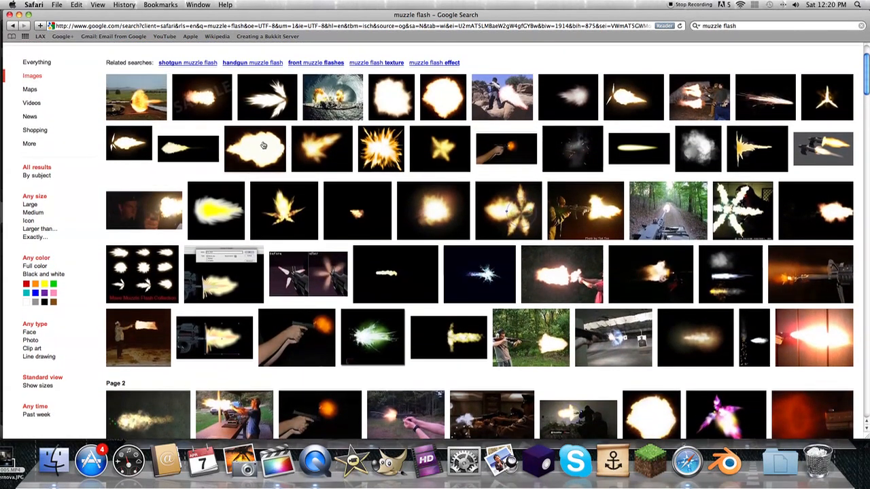
mouse_move(250, 150)
drag(253, 149, 10, 466)
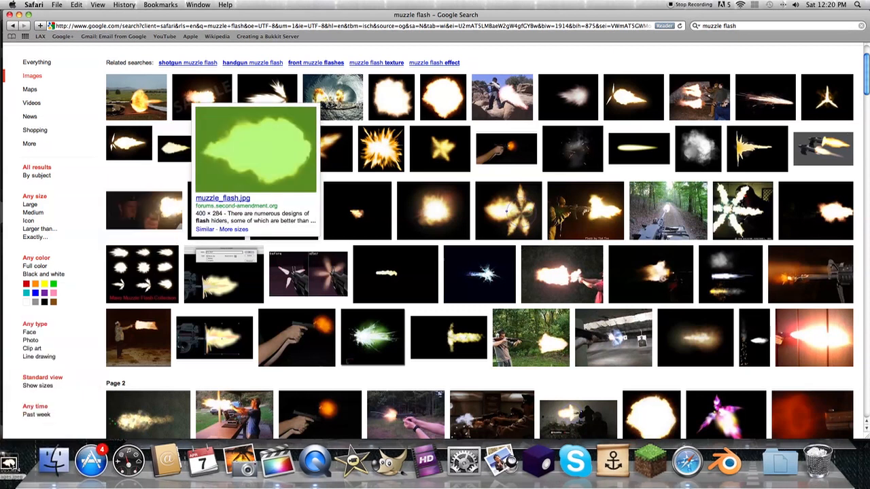
scroll(490, 402, down, 1)
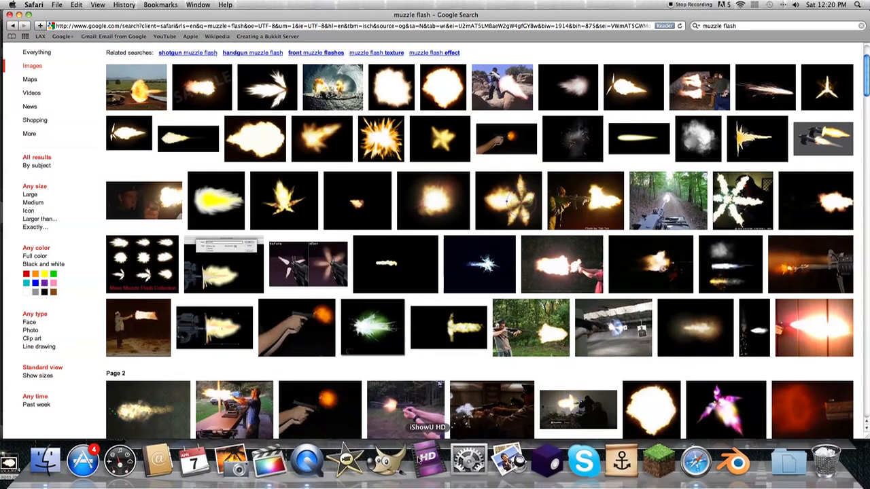
Step: Switch to Final Cut Pro and place the saved muzzle flash image above the later part of the S1010005 clip
click(277, 455)
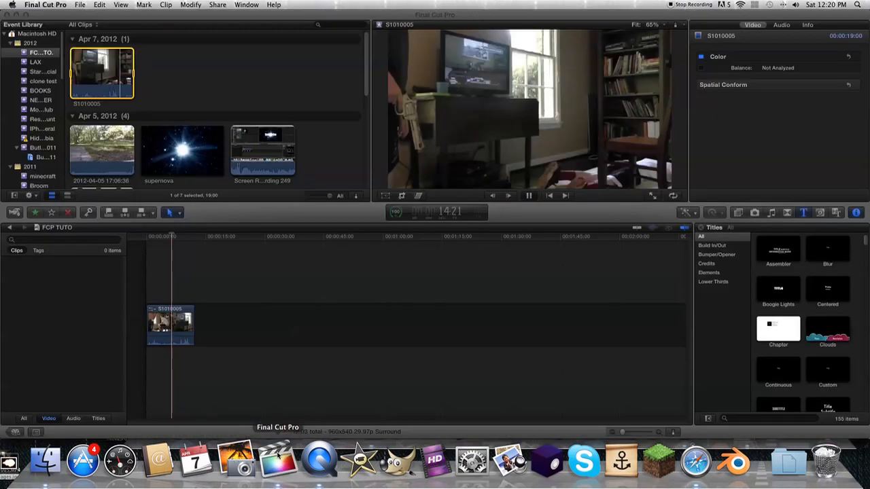
drag(111, 355, 170, 273)
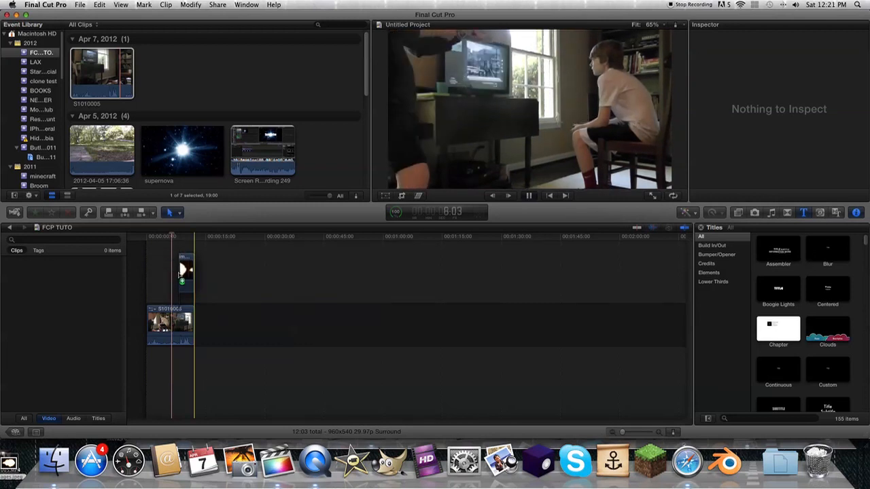
drag(182, 270, 184, 271)
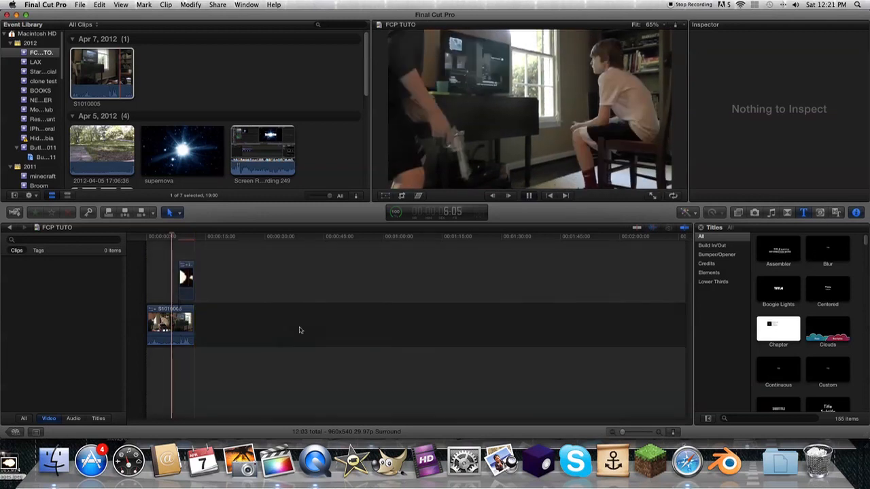
Step: Move the muzzle flash image earlier so it starts at about 5:21 above the S1010005 clip
click(634, 433)
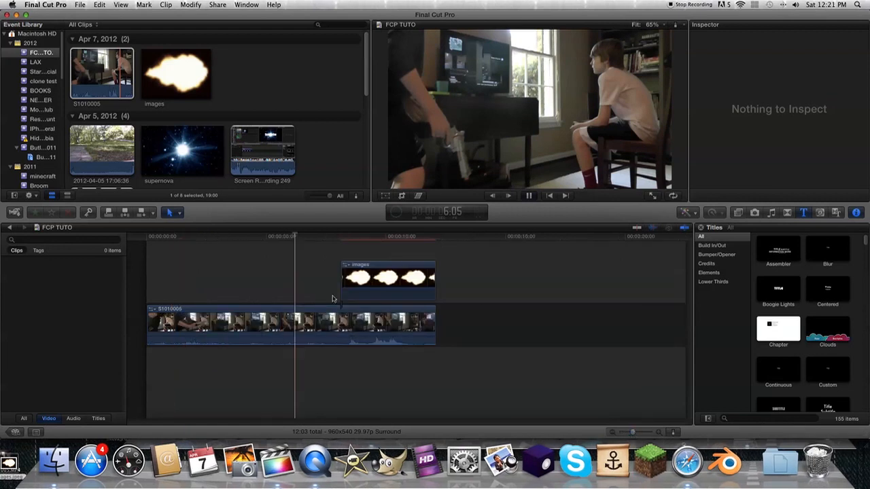
drag(374, 284, 332, 276)
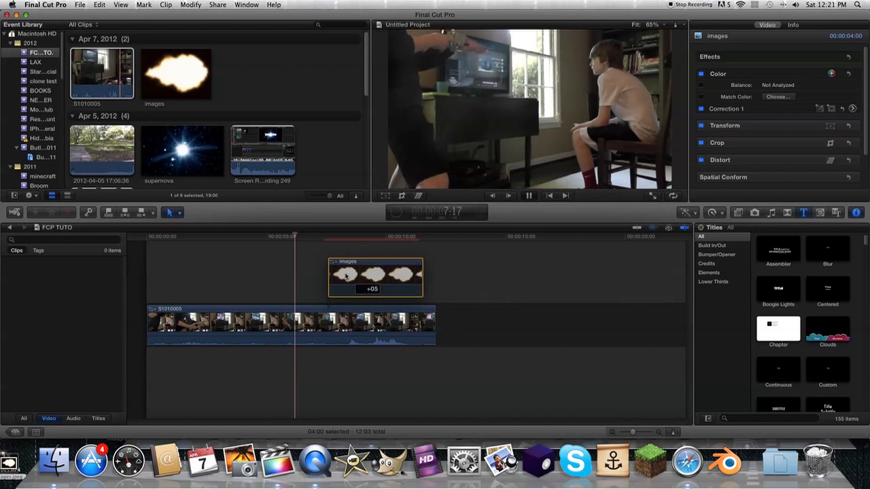
mouse_move(349, 276)
mouse_down()
mouse_move(359, 275)
mouse_move(347, 276)
mouse_up()
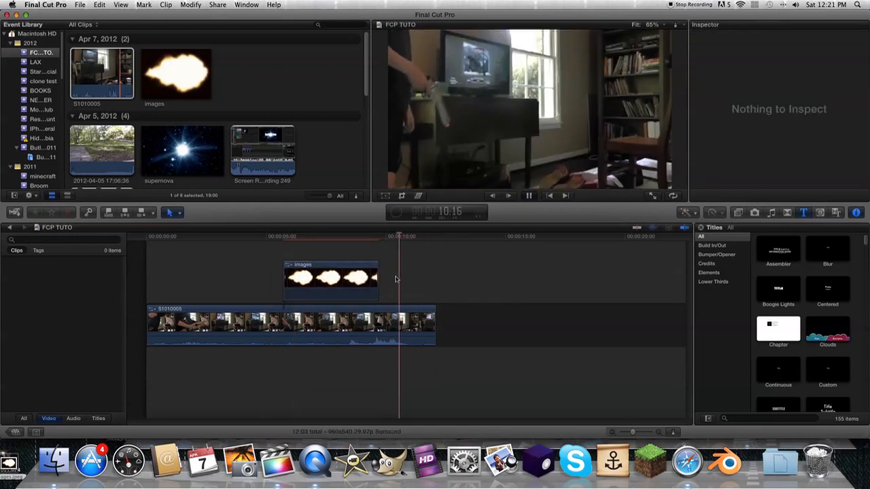
Step: Preview the muzzle flash over the footage and move its image clip so it ends with the S1010005 clip
click(355, 256)
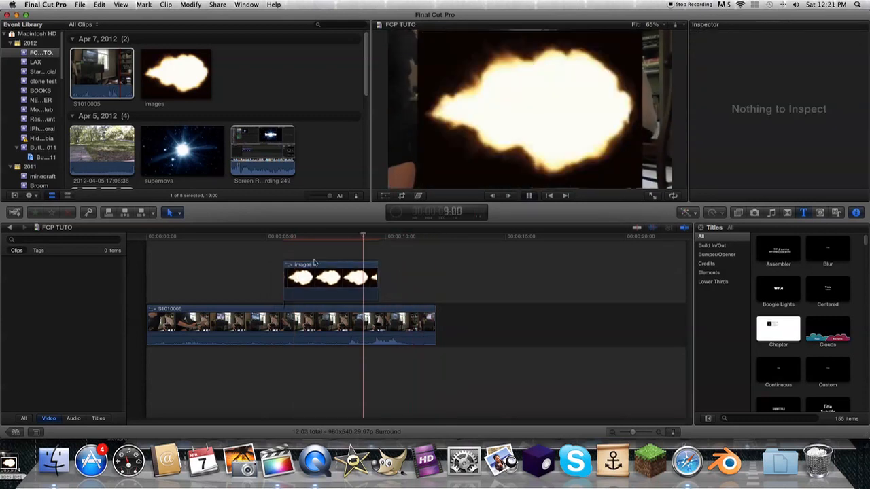
key(space)
drag(286, 277, 348, 279)
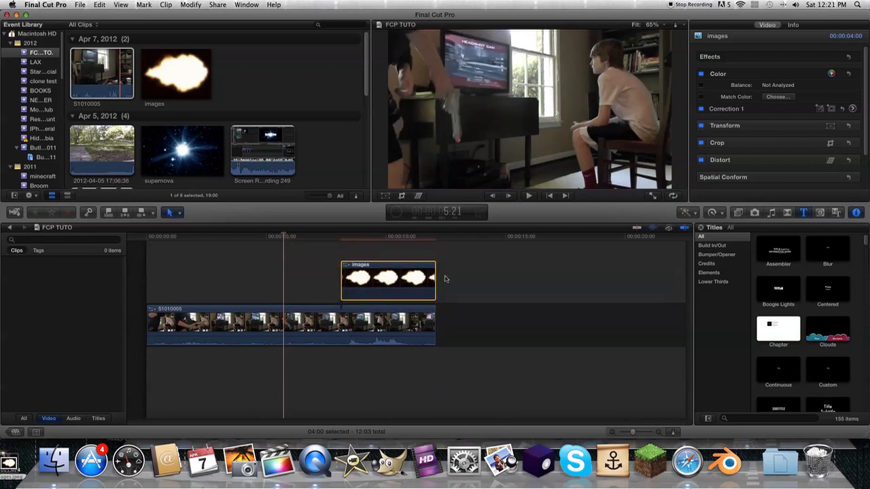
Step: Shorten the muzzle flash image clip to about 19 frames over the gunshot moment and play back the result
drag(431, 277, 359, 277)
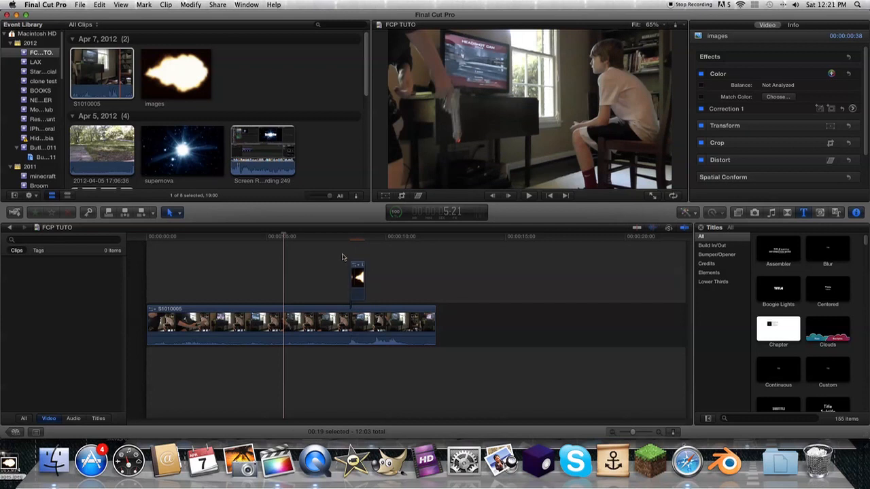
click(342, 257)
key(space)
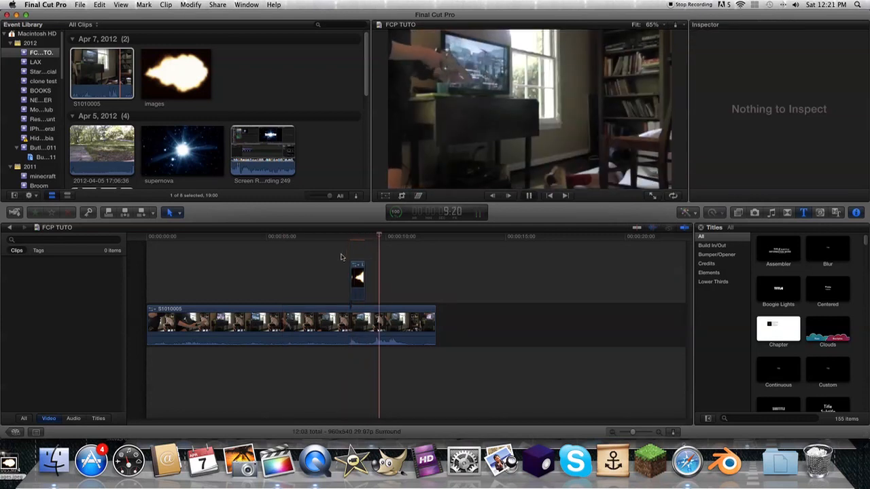
Step: Search the effects for "key" and apply the Luma Keyer effect to the muzzle flash image clip
click(359, 277)
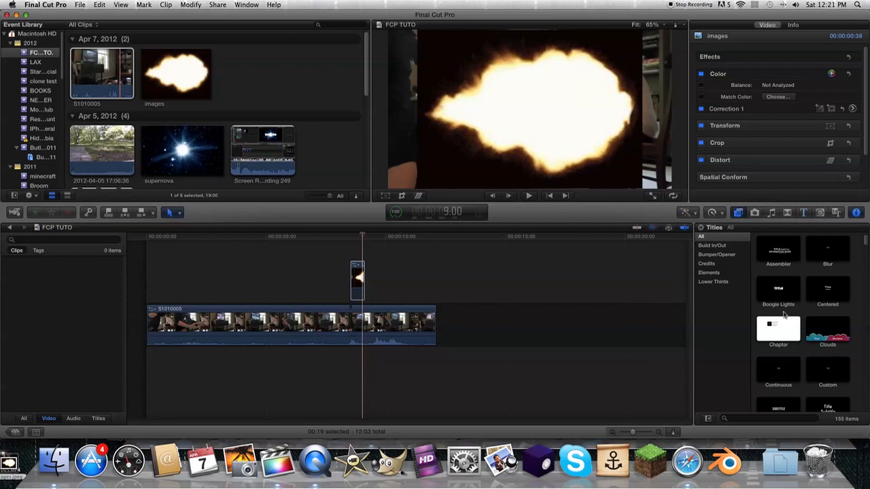
key(super+5)
click(774, 417)
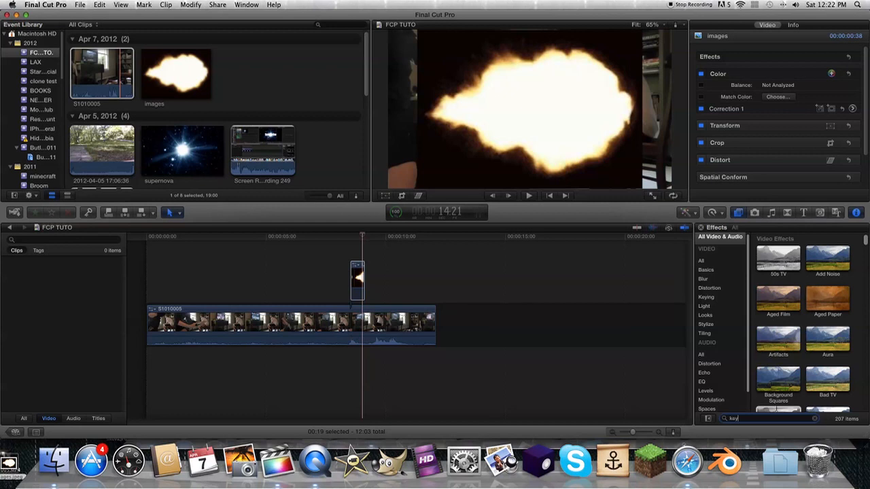
click(836, 254)
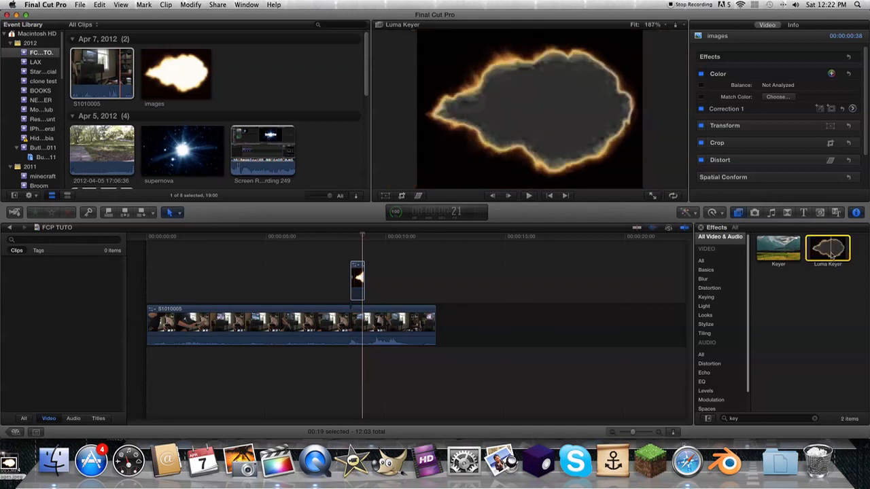
drag(836, 254, 359, 286)
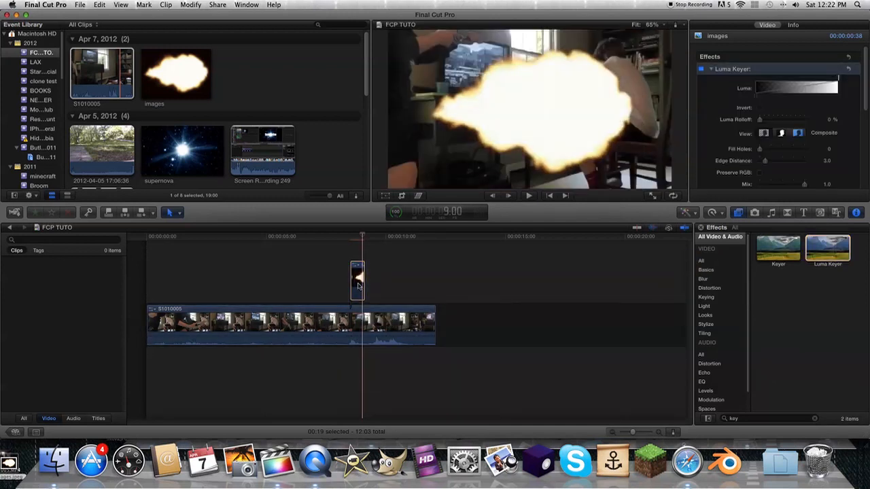
Step: Transform the muzzle flash image by shrinking it and placing it at the gun's muzzle, and play back the shot
click(385, 197)
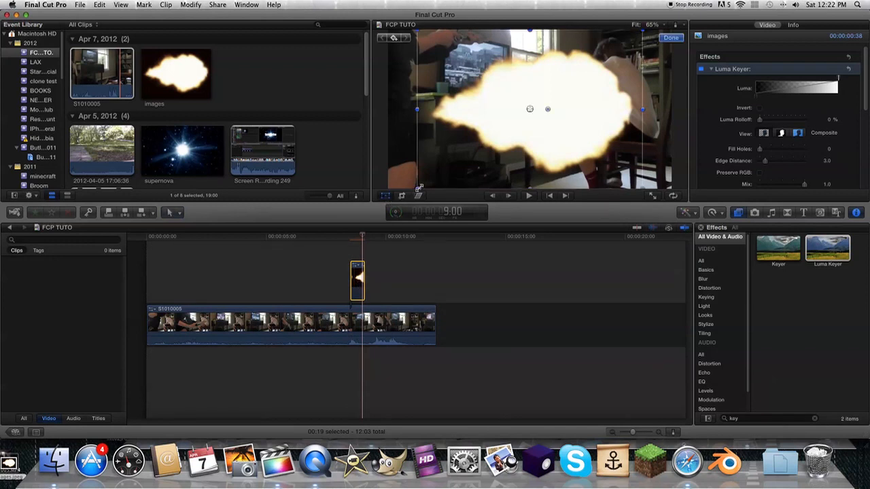
drag(418, 188, 511, 42)
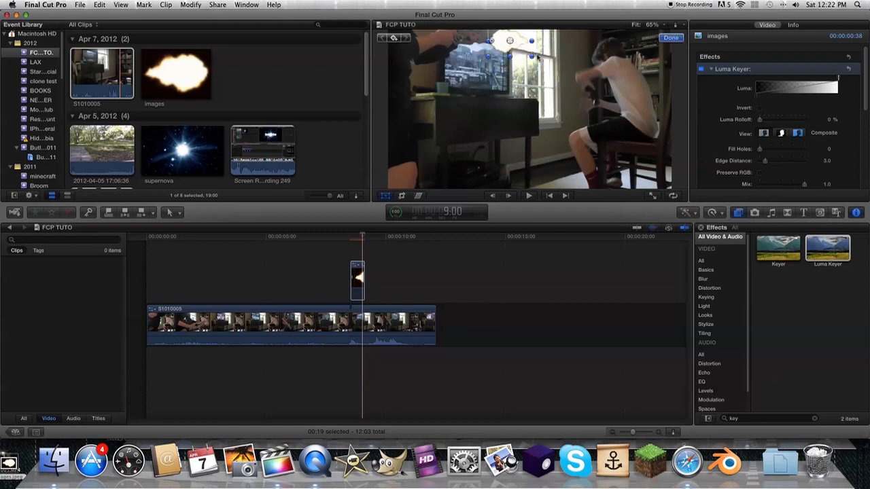
click(521, 42)
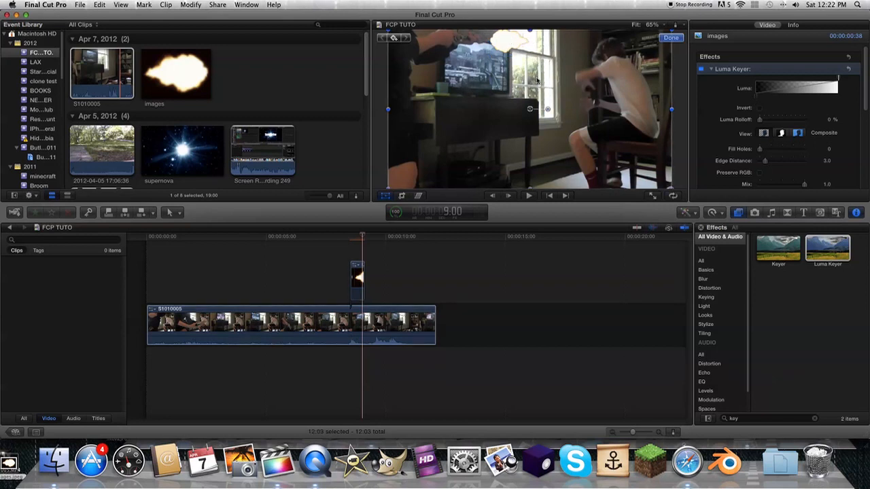
click(358, 283)
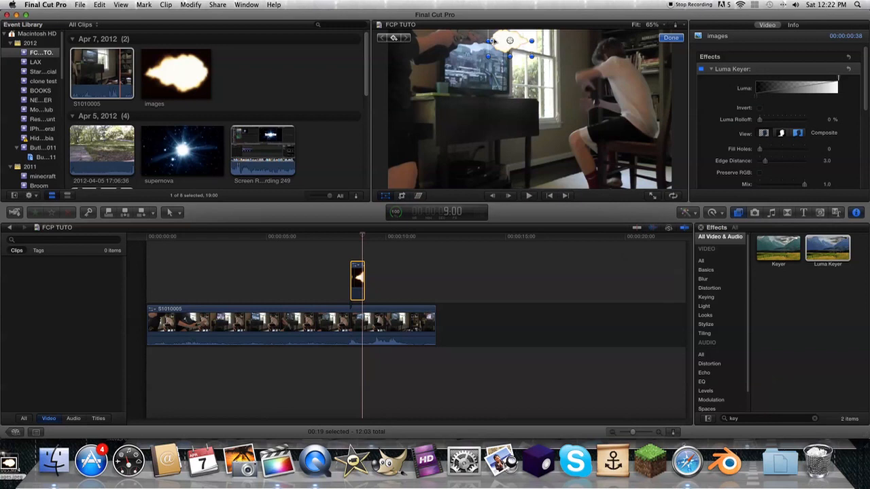
drag(492, 43, 507, 43)
click(489, 65)
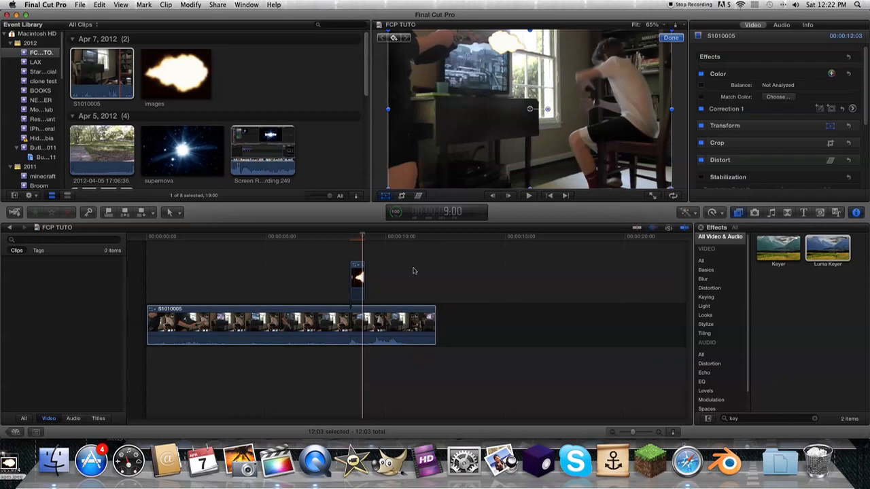
click(356, 275)
drag(510, 45, 509, 44)
drag(355, 238, 328, 238)
key(space)
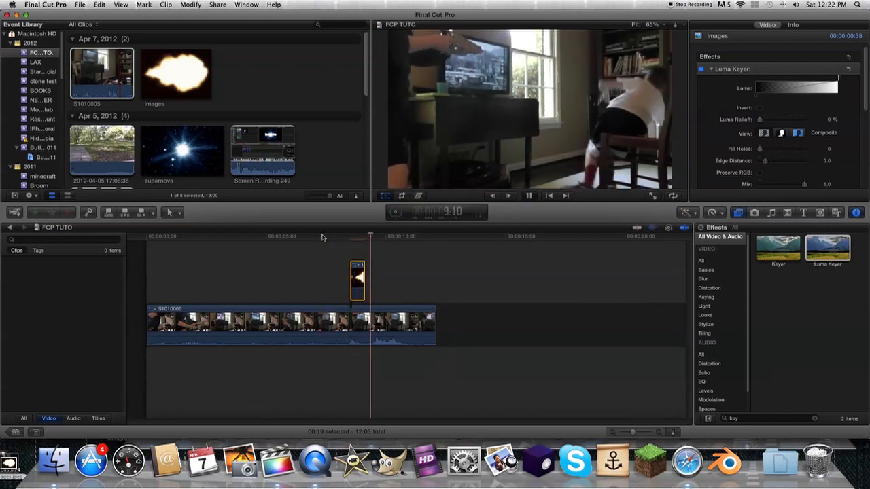
key(space)
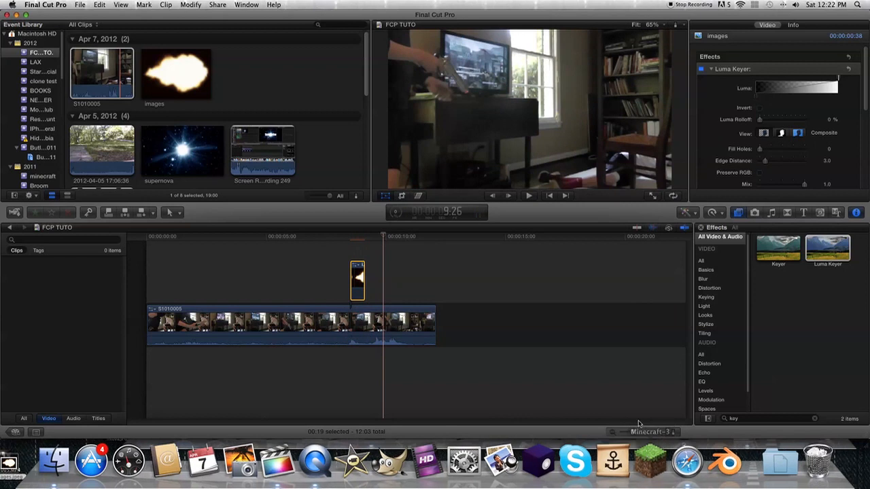
Step: Trim the muzzle flash image clip to about one frame at the start of the gunshot and play it back
drag(644, 432, 646, 433)
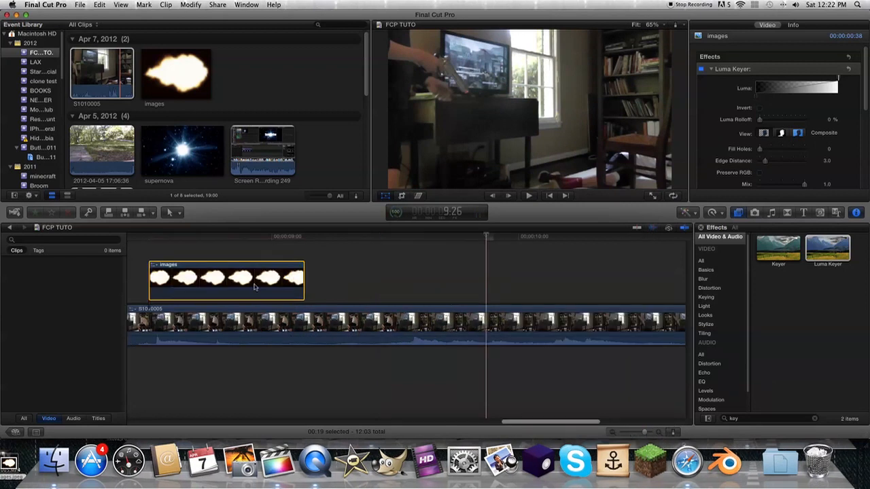
drag(304, 279, 138, 279)
click(137, 280)
key(space)
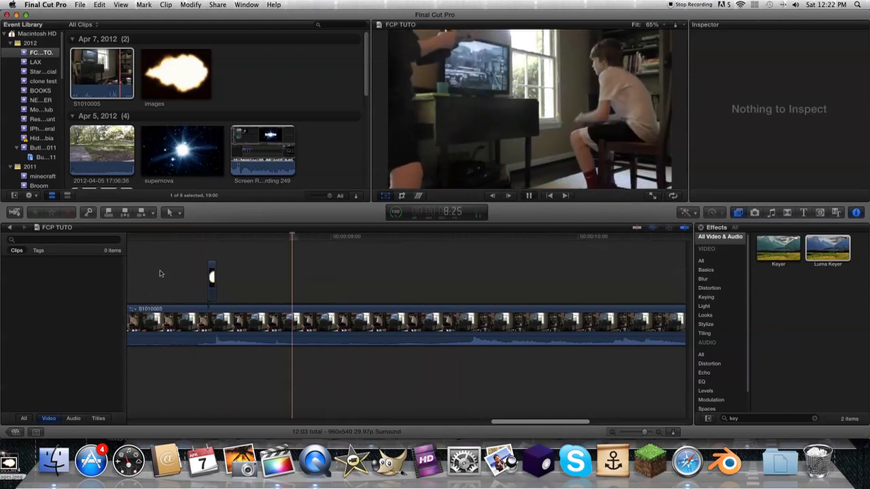
key(space)
Step: Play back the section around the muzzle flash several times to check the timing of the flash
scroll(166, 274, left, 5)
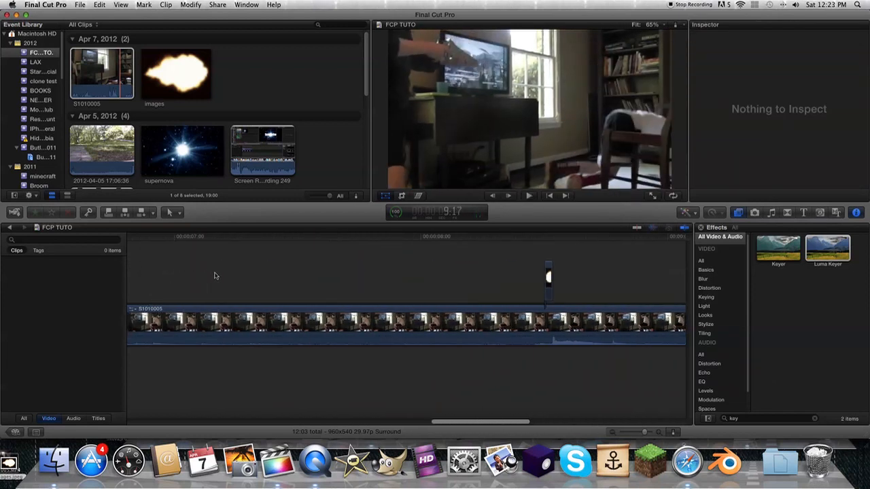
key(space)
click(257, 268)
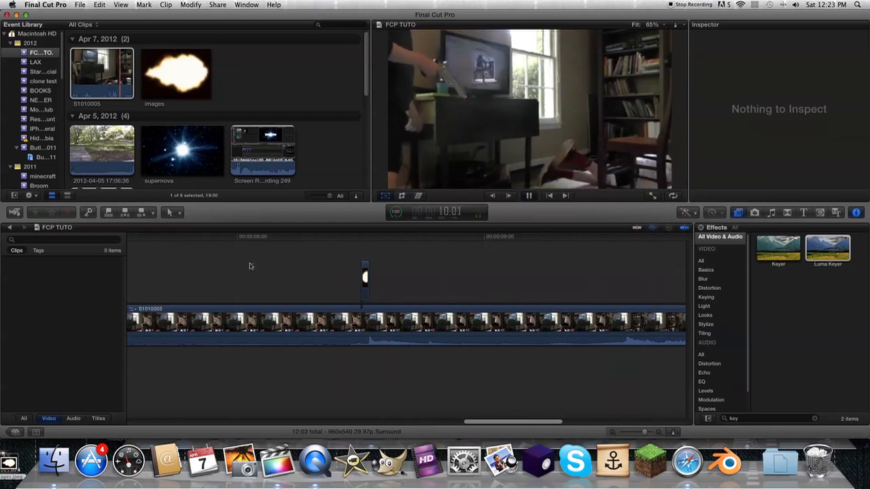
click(249, 266)
key(space)
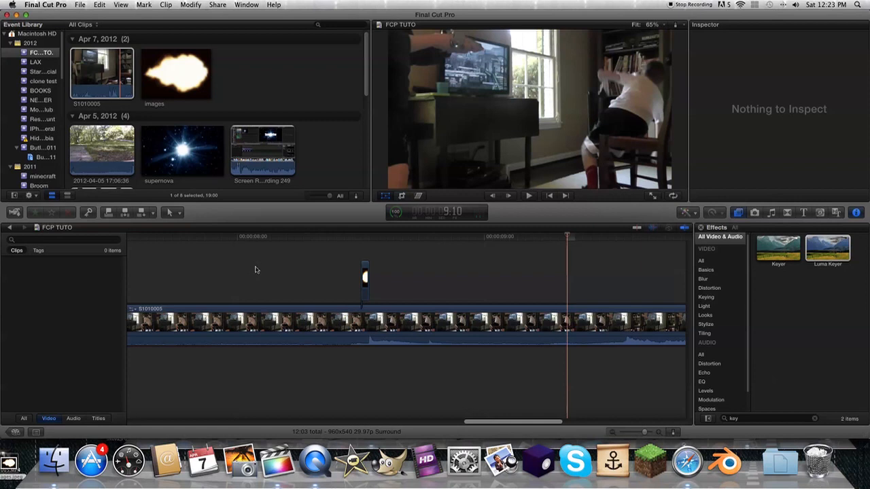
key(super+minus)
key(super+minus)
key(super+minus)
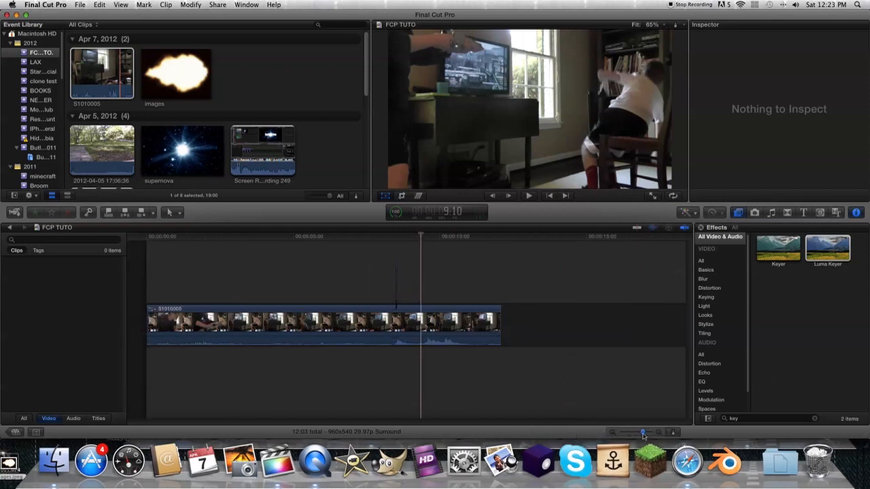
key(super+equal)
click(294, 286)
key(space)
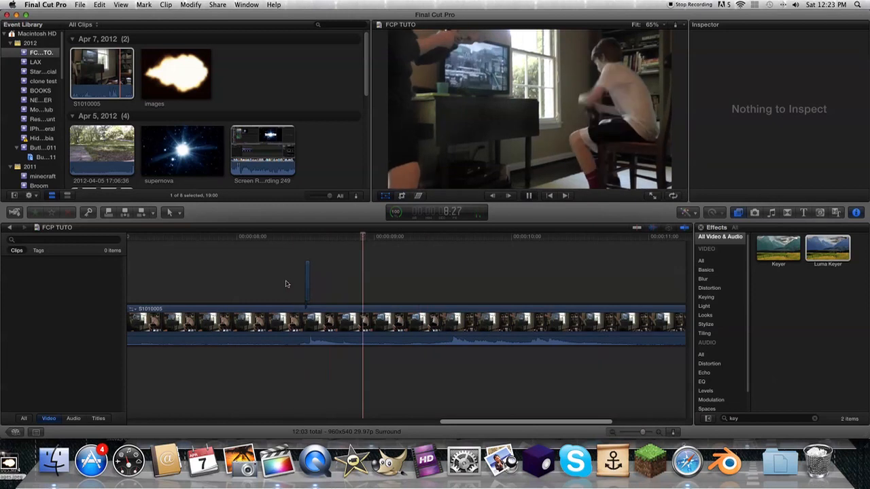
click(277, 280)
click(278, 278)
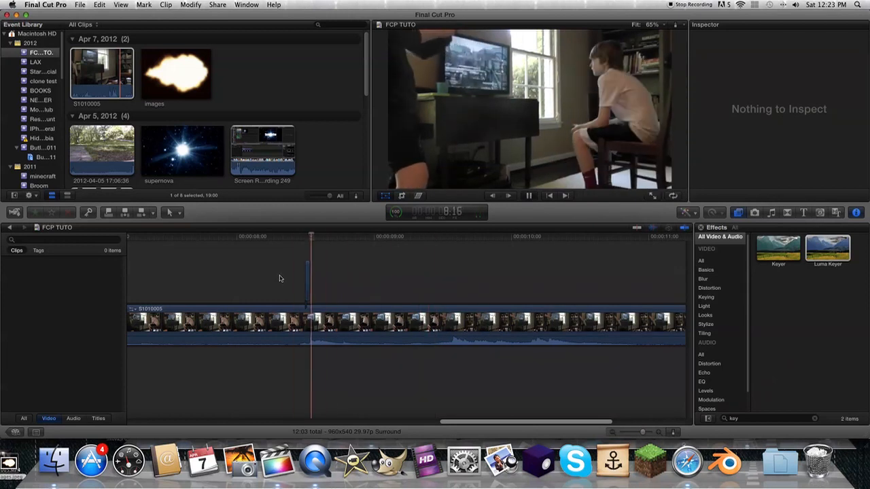
click(286, 274)
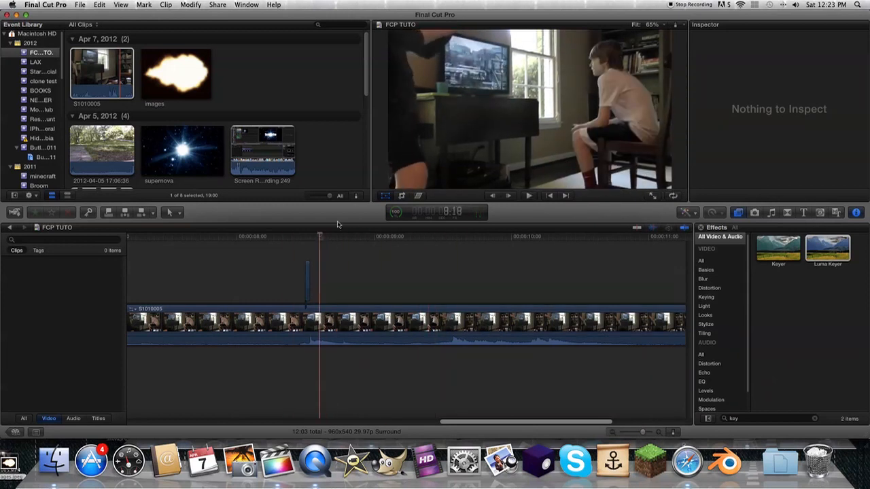
click(253, 257)
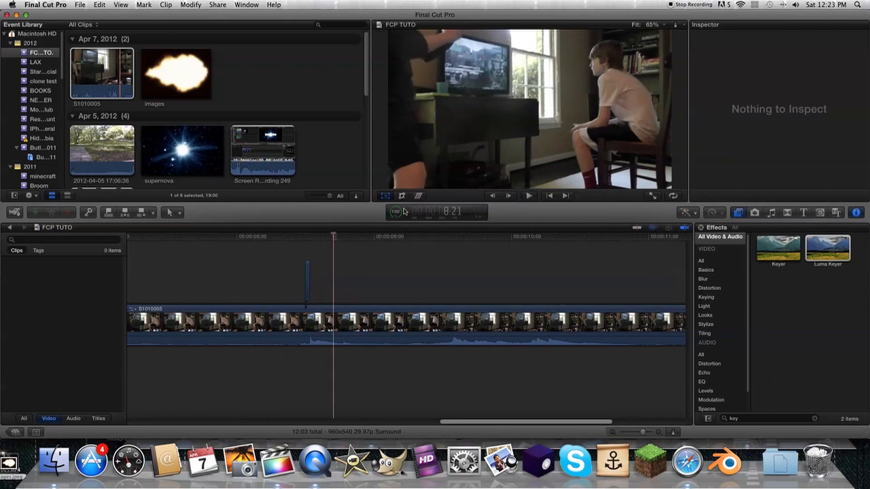
click(267, 274)
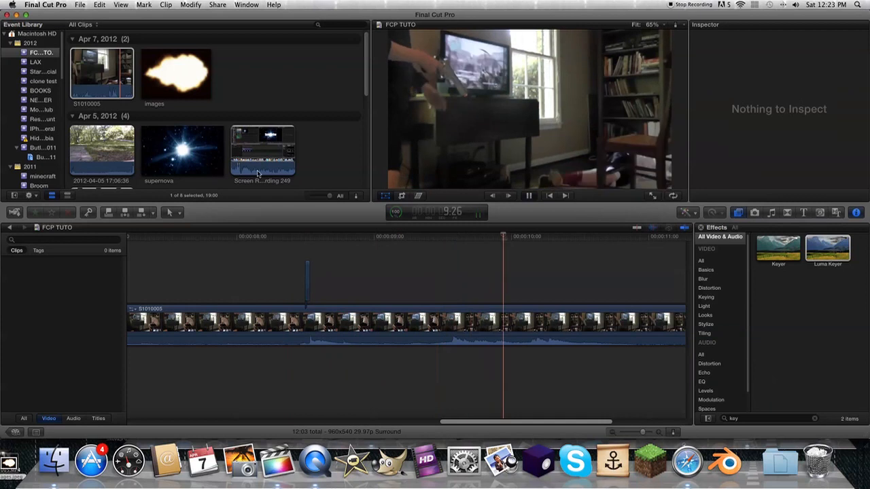
key(space)
scroll(237, 249, left, 3)
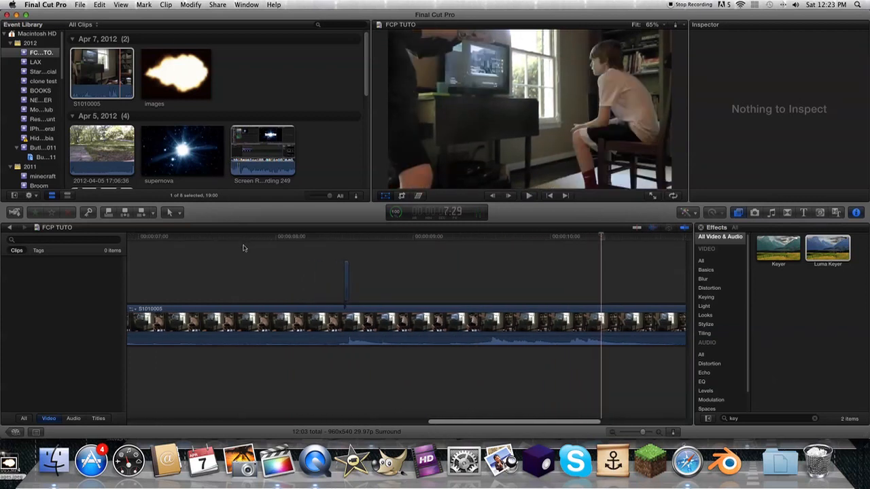
key(space)
key(space)
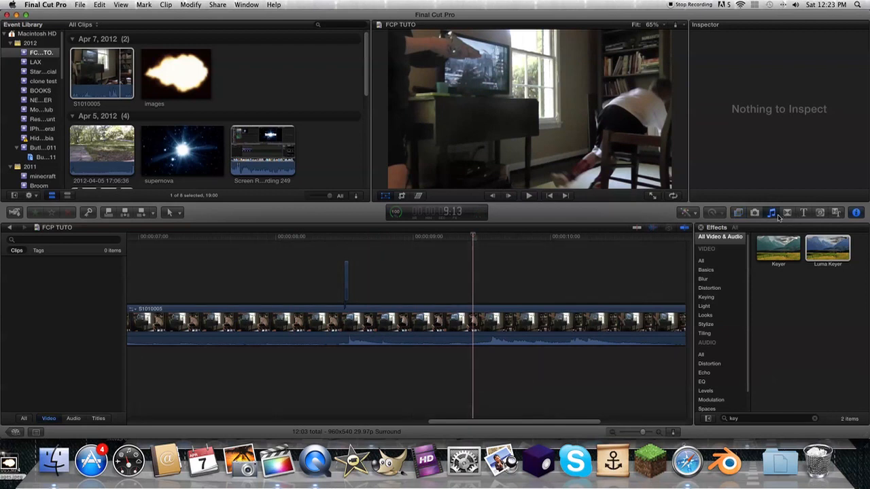
Step: Show the Weapons sounds from the Final Cut Pro Sound Effects in the Music and Sound browser
click(775, 214)
click(755, 237)
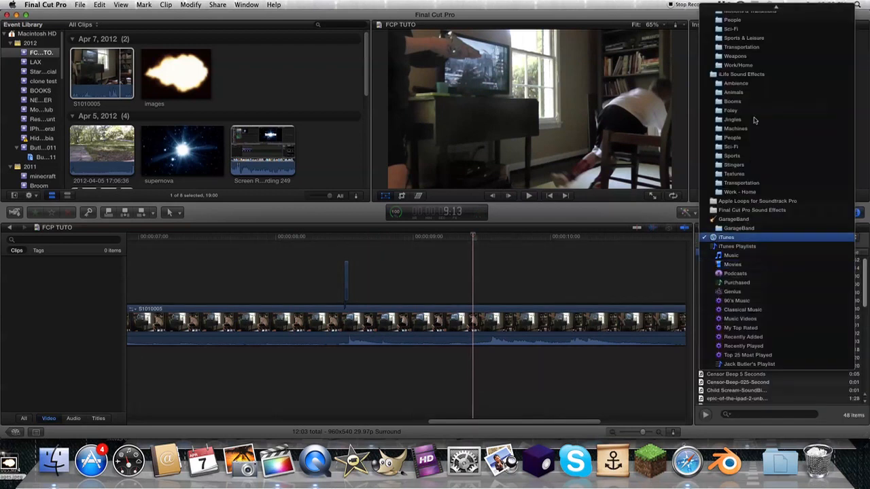
scroll(760, 27, up, 4)
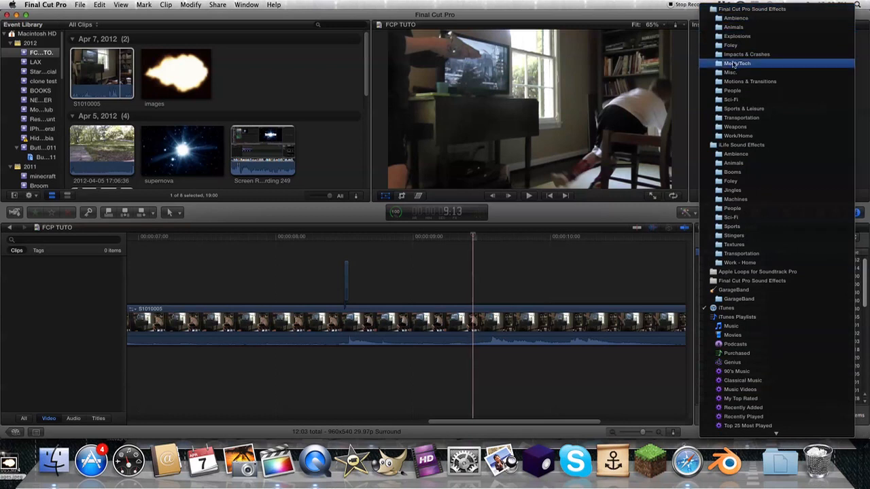
click(780, 127)
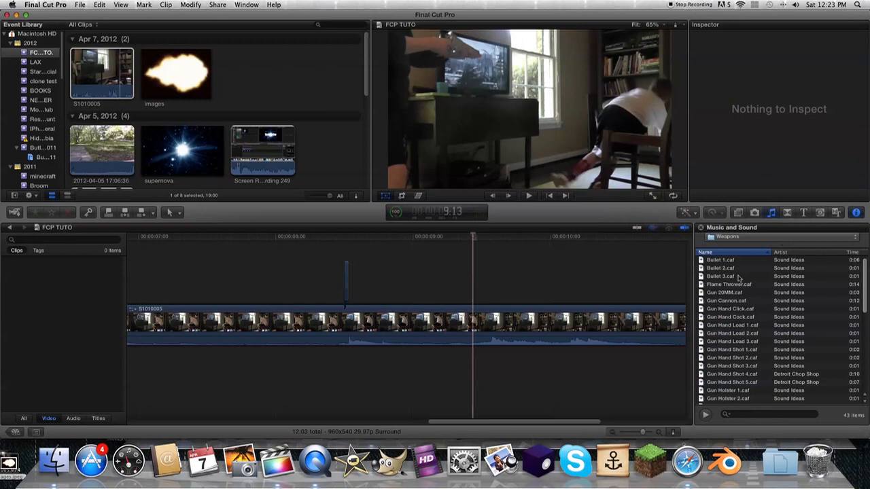
Step: Preview weapon sounds in the Weapons list, including Bullet 3, Gun 20MM, Gun Hand Load 2 and Gun Hand Load 3
click(738, 259)
click(740, 276)
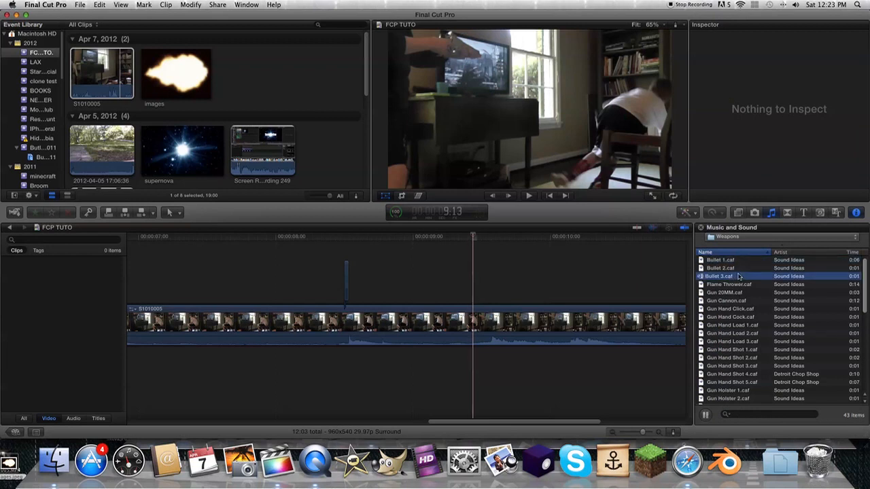
click(738, 269)
click(750, 295)
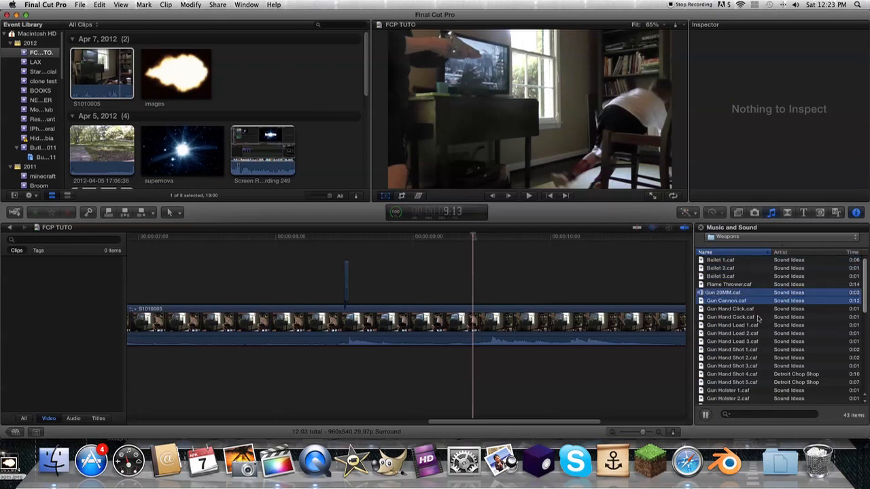
click(751, 317)
scroll(748, 331, down, 3)
click(746, 291)
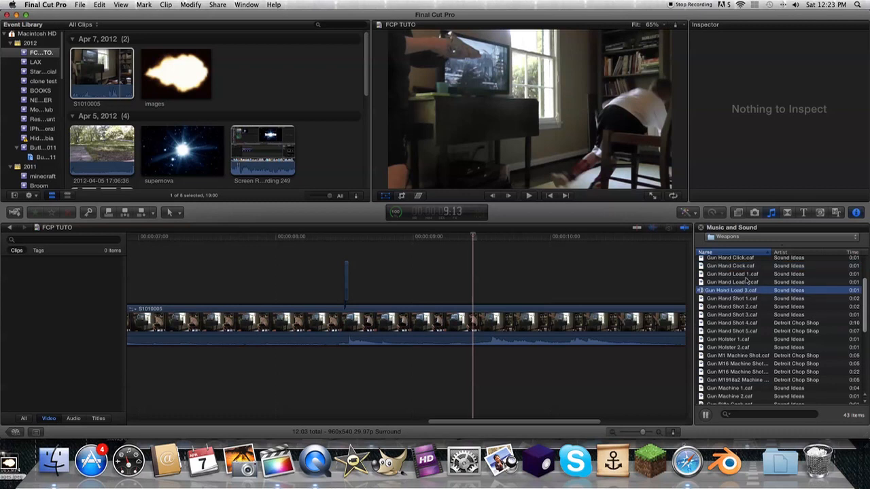
click(747, 281)
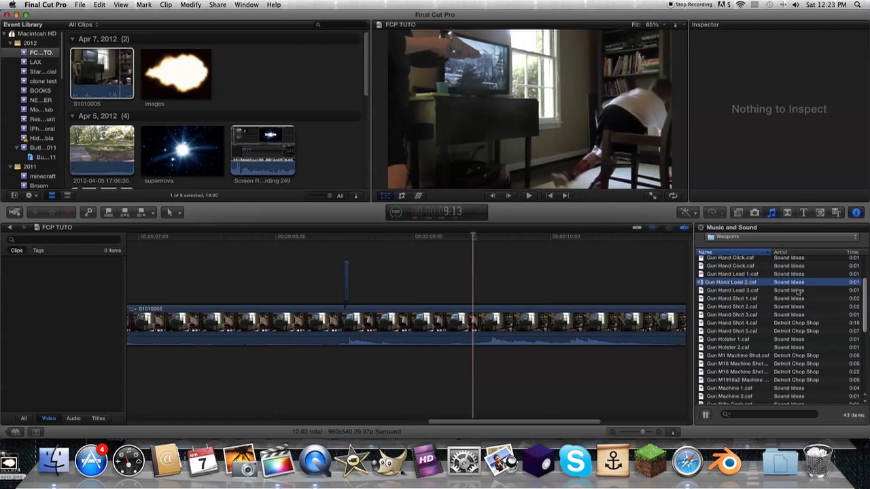
click(768, 291)
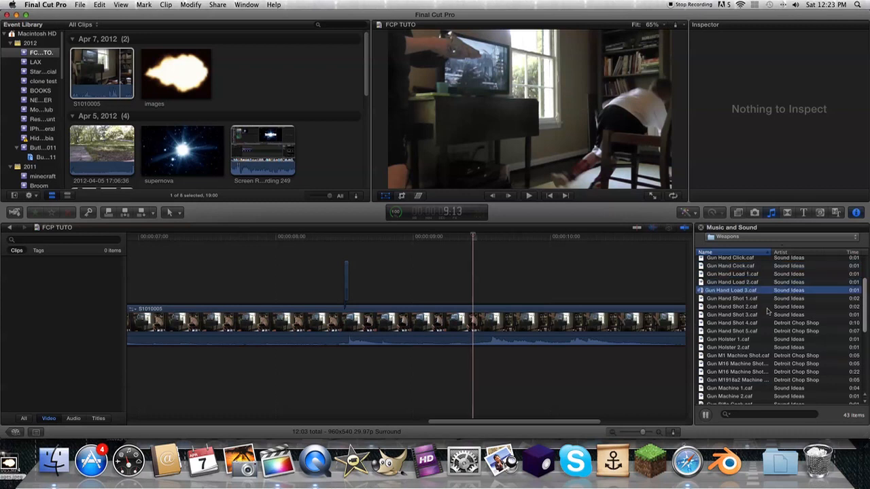
Step: Listen to the Gun Hand Shot sounds, including shots 1, 3, 4 and 5, to choose a gunshot
click(767, 307)
click(769, 324)
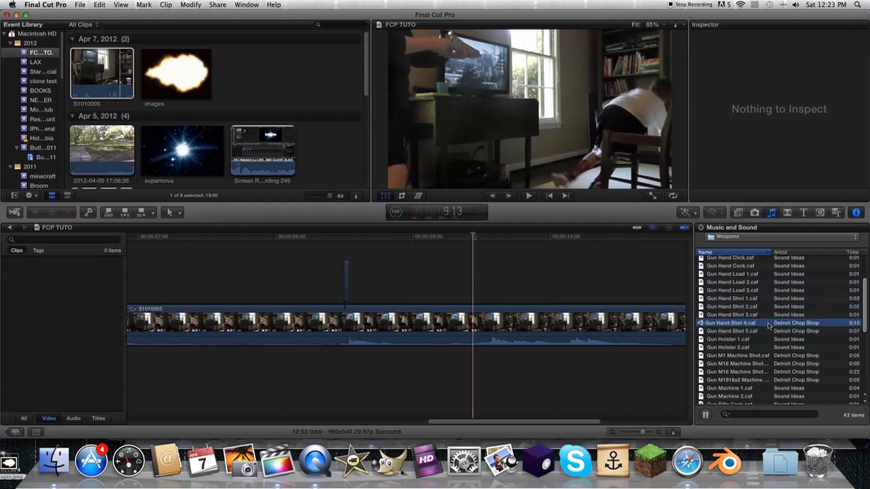
click(765, 316)
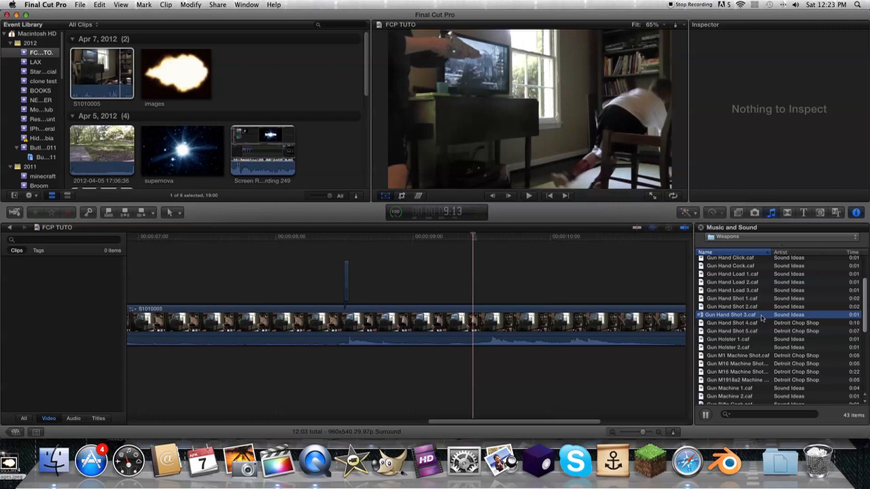
click(760, 300)
click(762, 324)
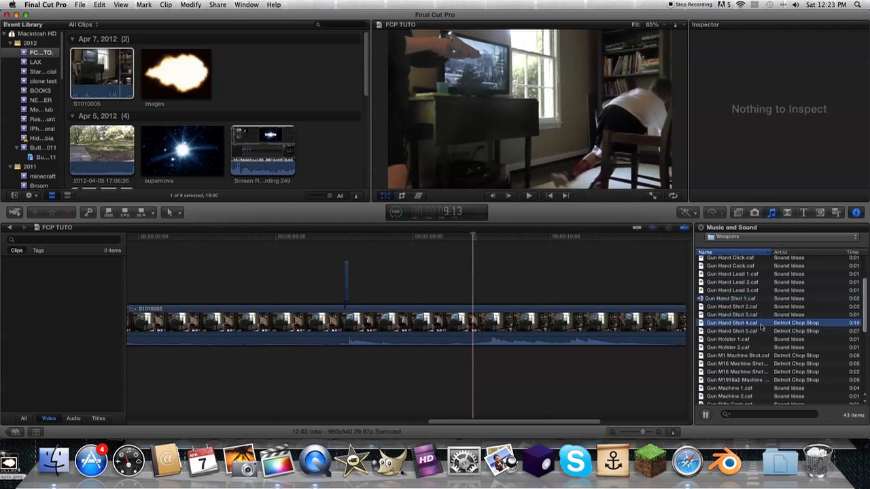
click(761, 332)
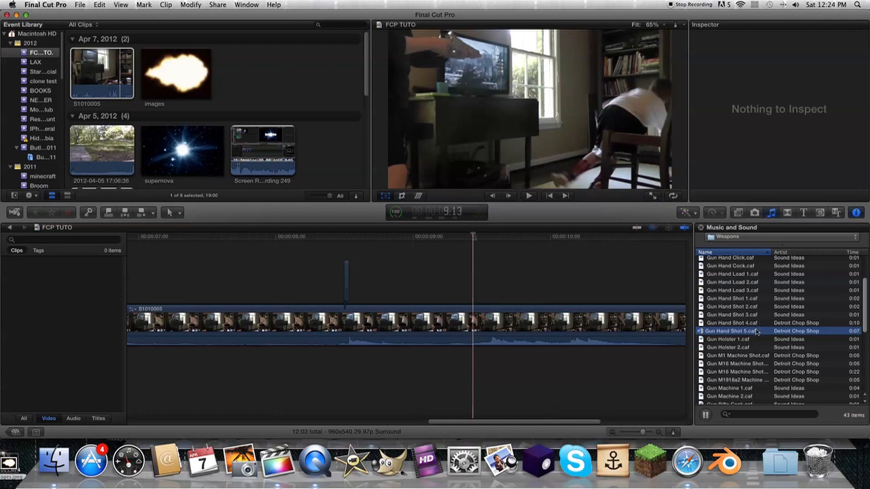
Step: Add Gun Hand Shot 5 above the footage with its peak aligned to the muzzle flash, and play it back
drag(730, 331, 209, 252)
click(189, 253)
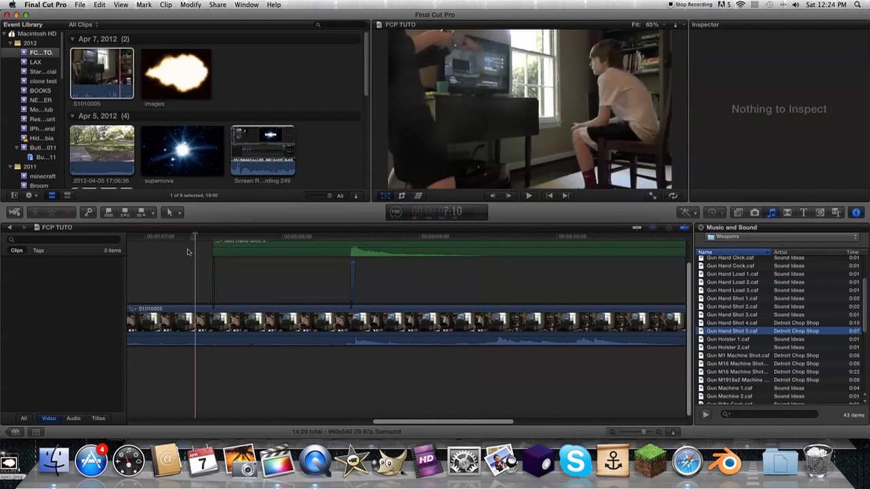
key(space)
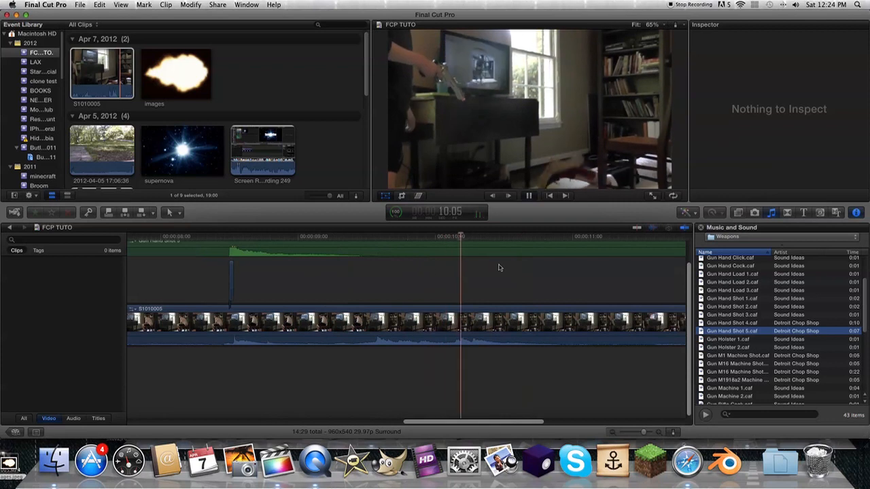
key(space)
Step: Trim the end of the Gun Hand Shot 5 audio clip to shortly after the muzzle flash
scroll(574, 275, right, 15)
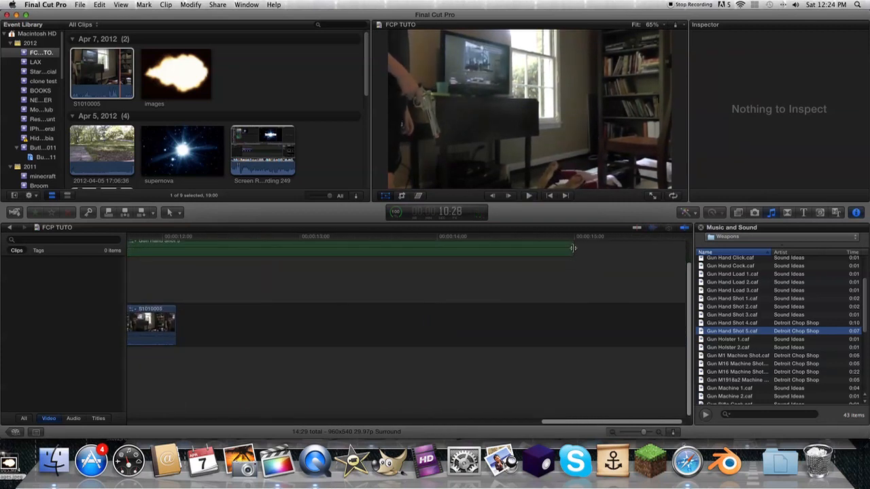
drag(643, 432, 630, 432)
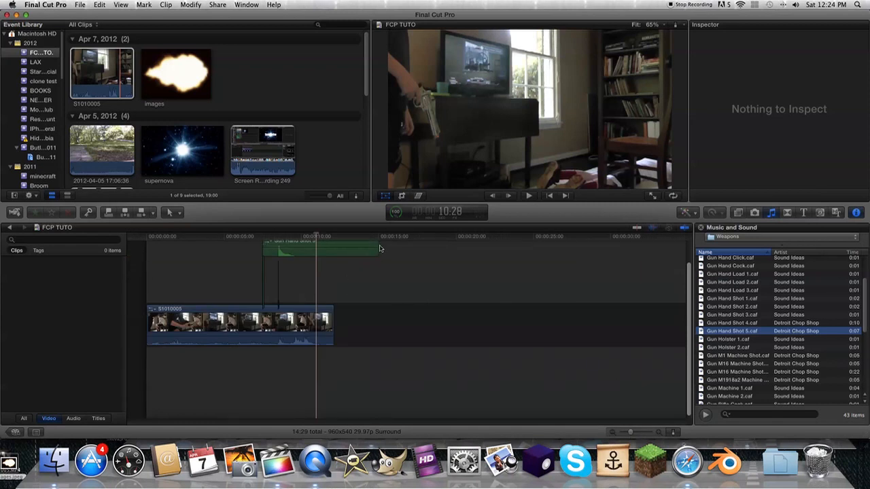
drag(378, 250, 280, 263)
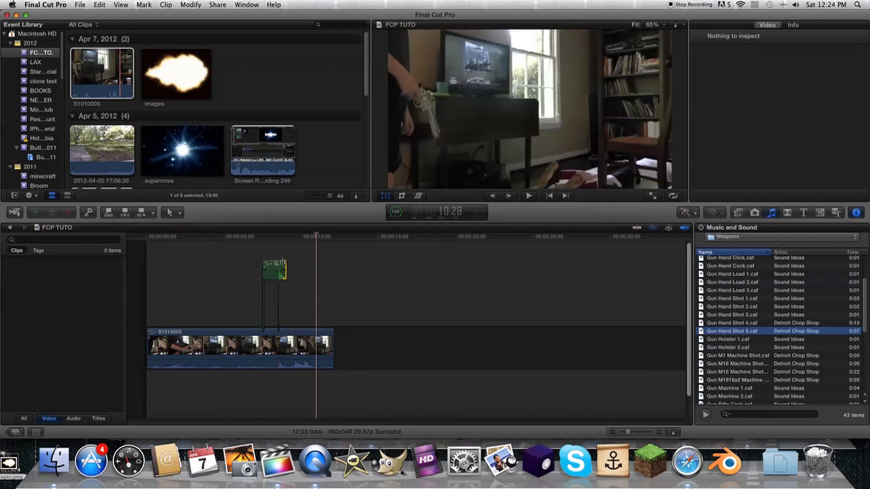
Step: Play back the shot from just before the trimmed gunshot sound to check it against the muzzle flash
click(237, 260)
key(space)
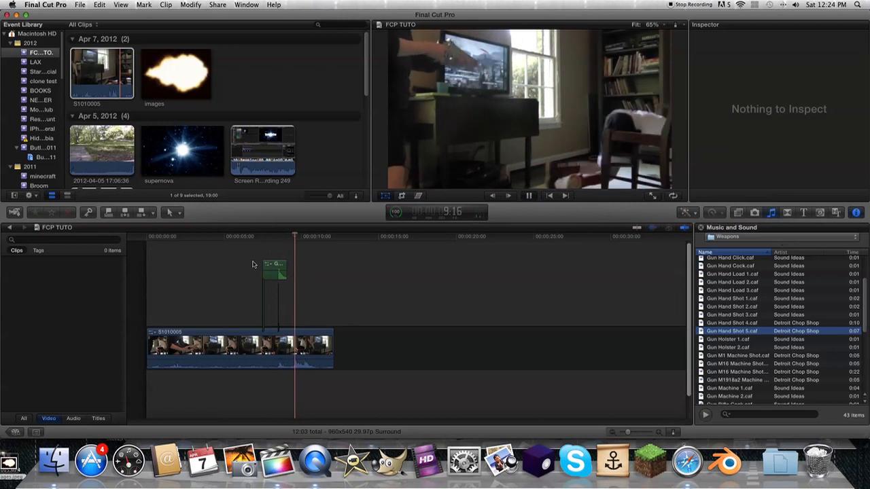
click(256, 262)
key(space)
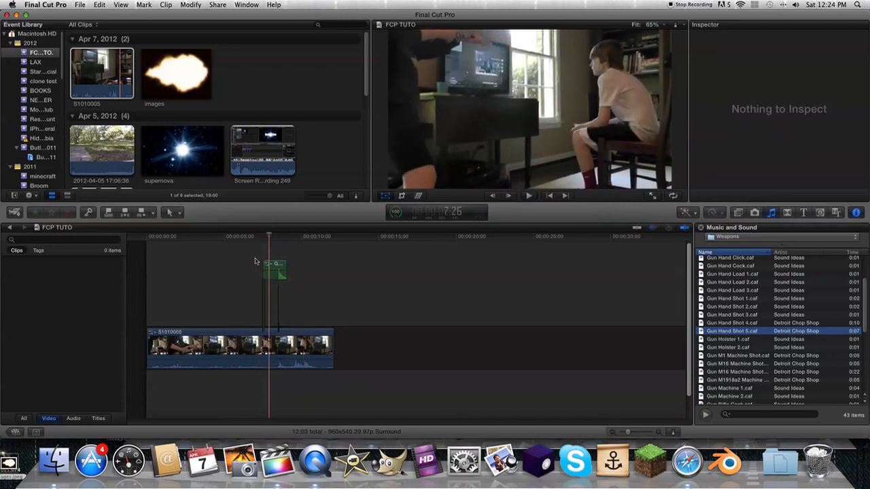
click(264, 260)
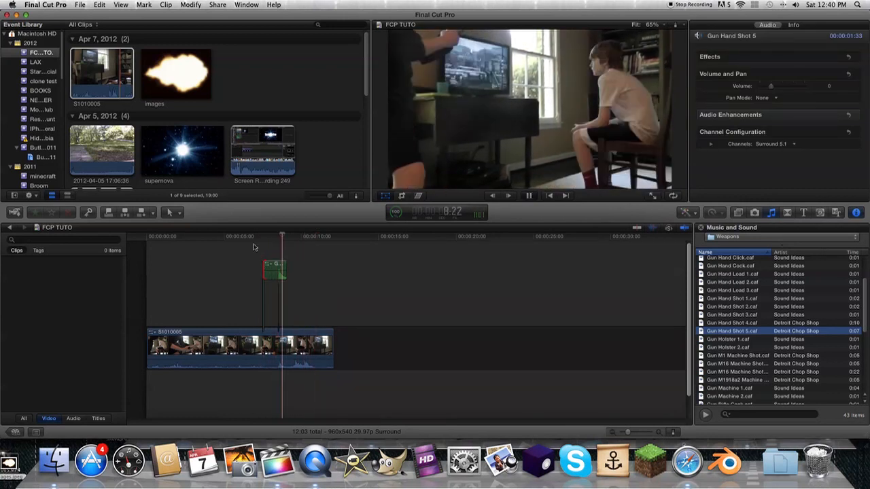
key(space)
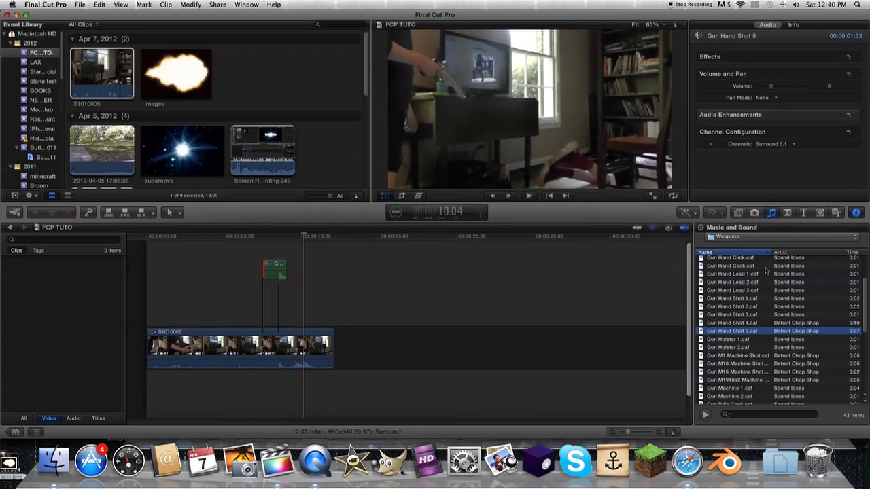
Step: Browse the clips in the other 2012 and 2011 events of the Event Library, and return to the first 2012 event
scroll(92, 83, down, 5)
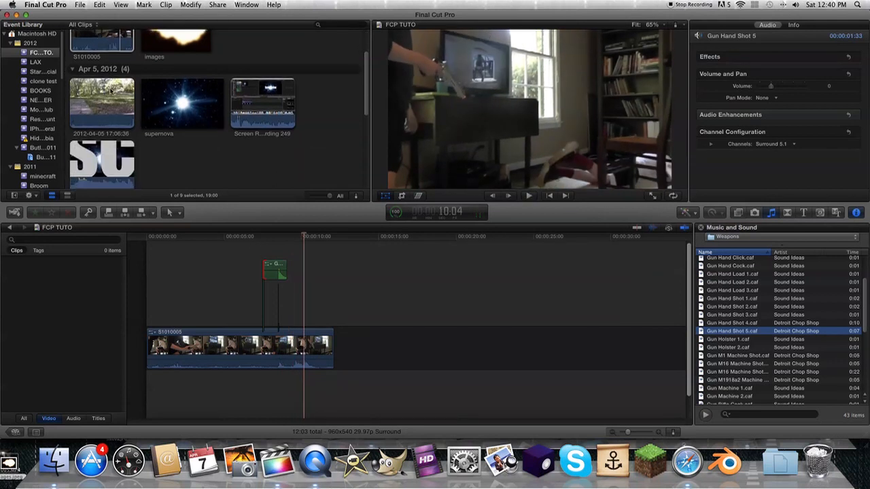
scroll(88, 88, up, 5)
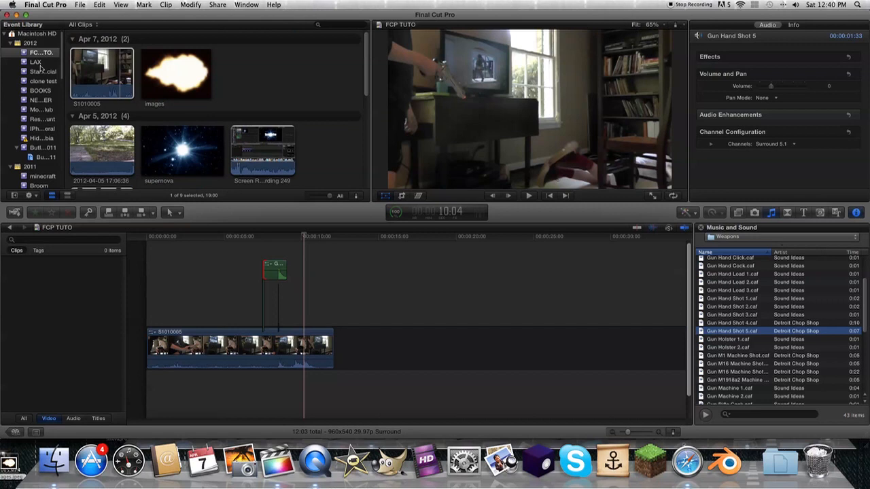
click(37, 62)
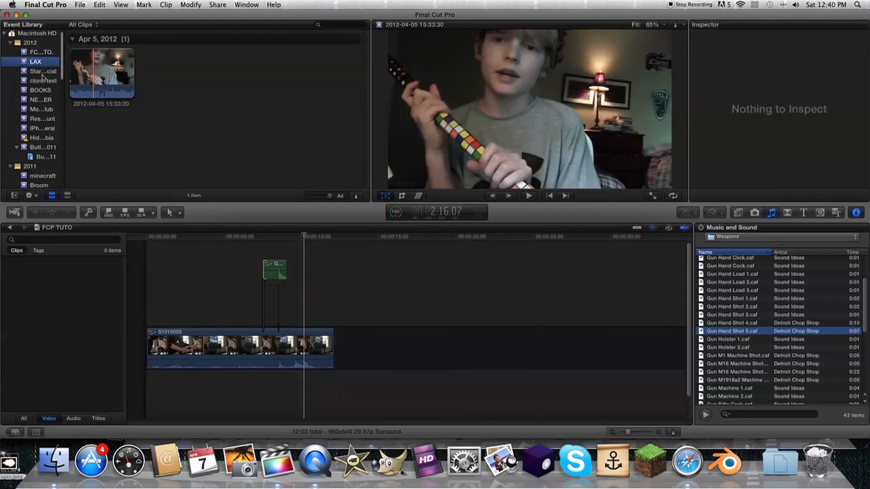
click(46, 79)
scroll(46, 81, down, 3)
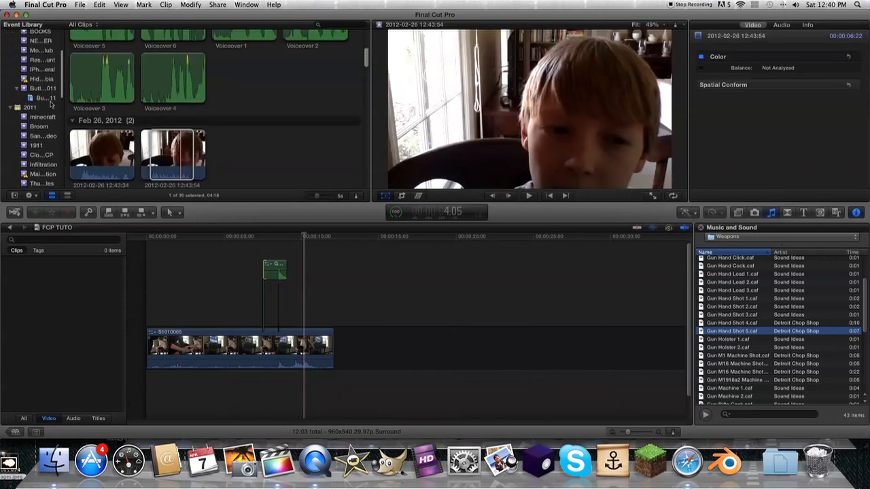
click(44, 70)
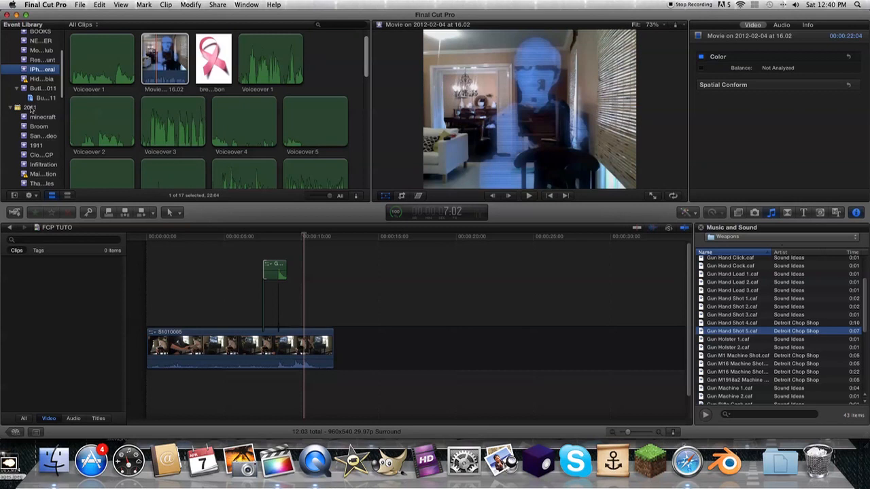
click(30, 115)
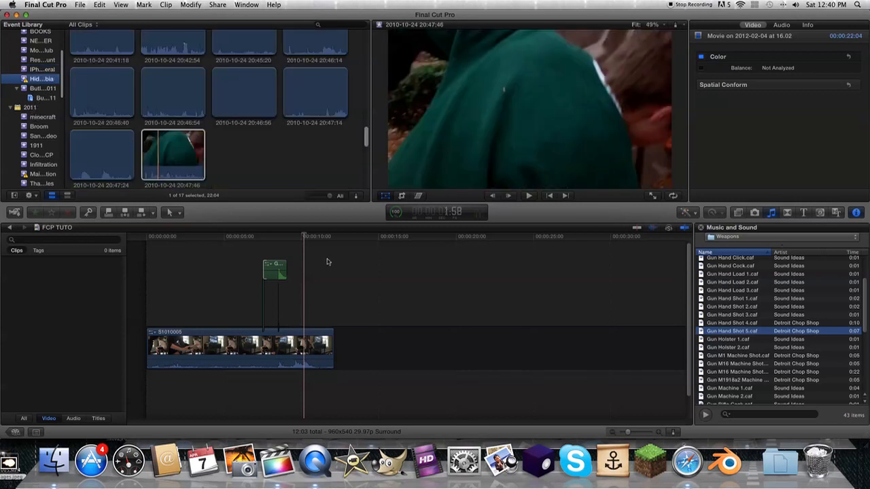
scroll(36, 117, down, 10)
click(42, 114)
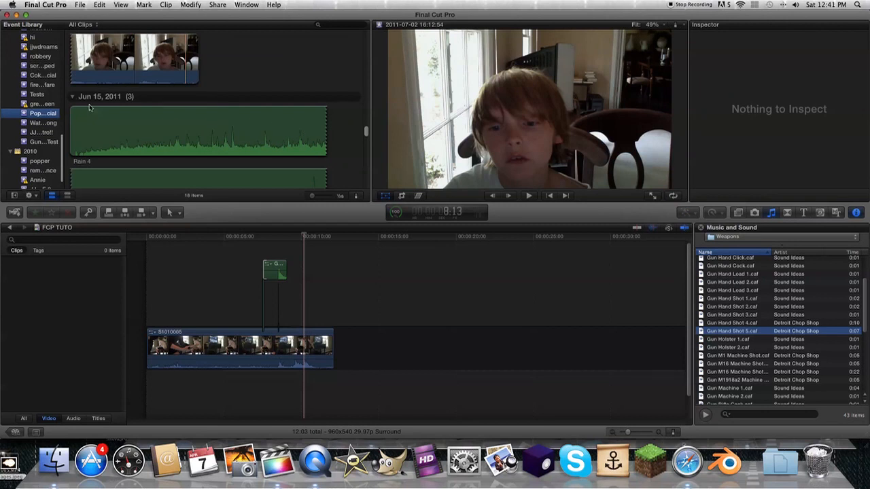
key(Up)
key(Up)
key(Up)
key(Up)
key(Up)
scroll(36, 126, up, 5)
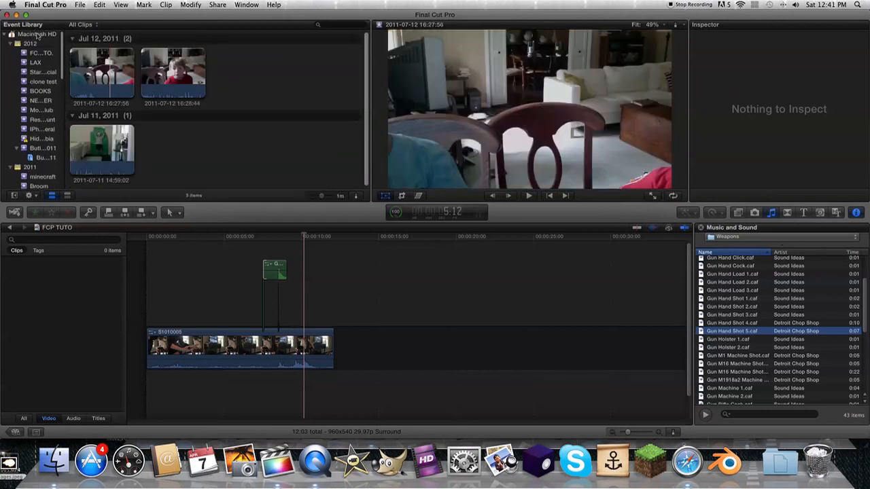
click(41, 53)
Step: Replay the finished gunshot effect several times to review the muzzle flash together with its sound
click(264, 252)
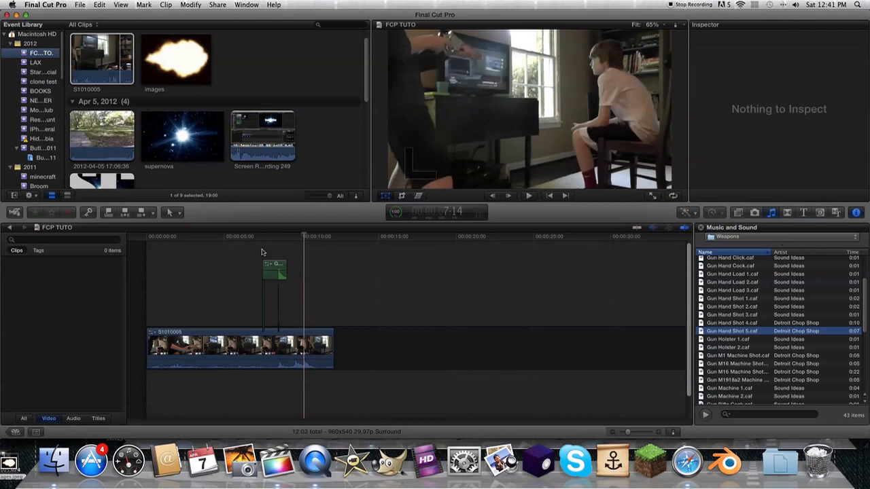
key(space)
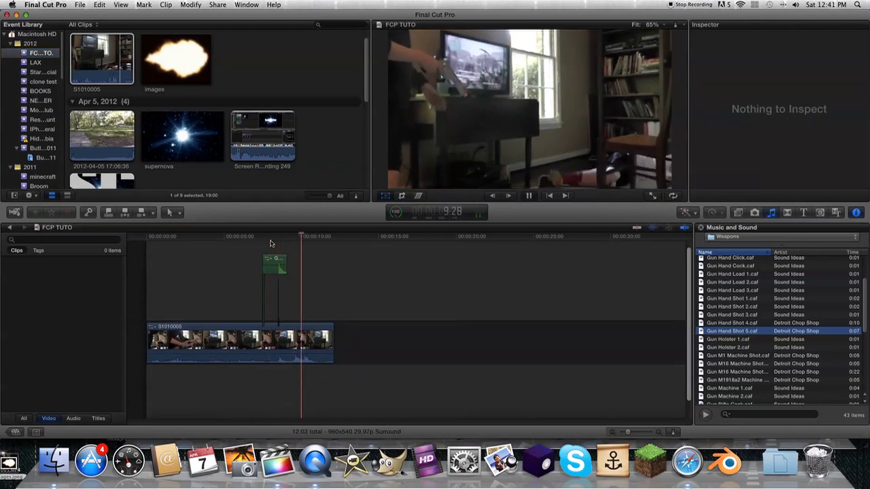
key(space)
click(272, 251)
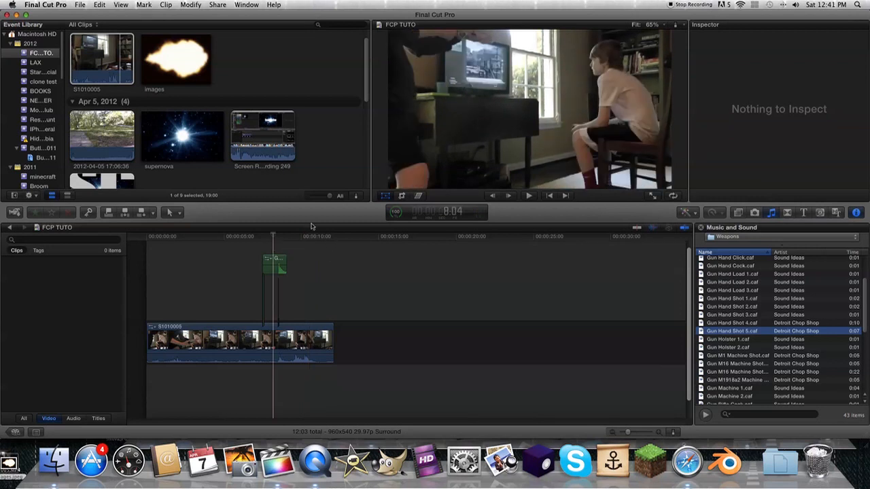
click(258, 239)
key(space)
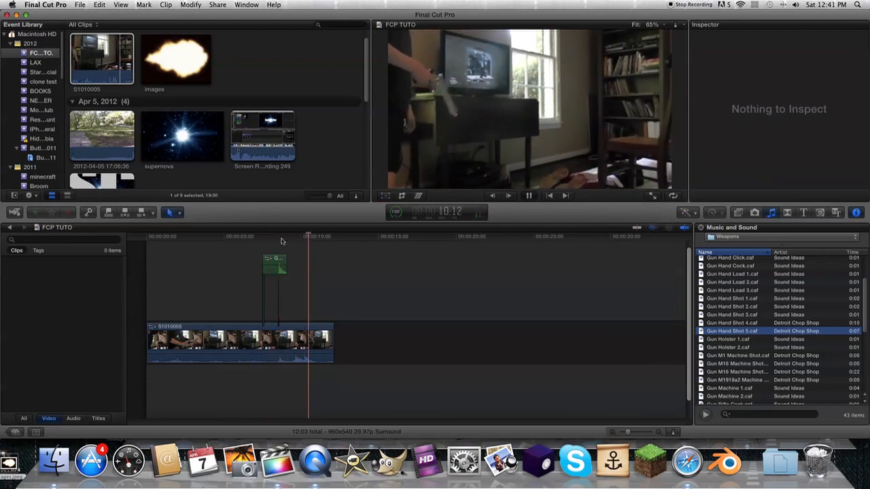
click(288, 239)
key(space)
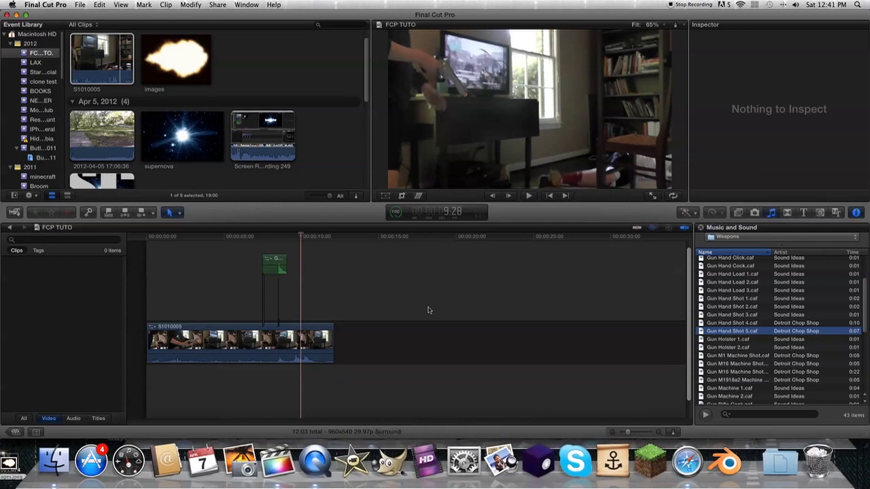
Step: Switch to YouTube in Safari and open the account's Video Manager to show the uploads
scroll(444, 314, up, 1)
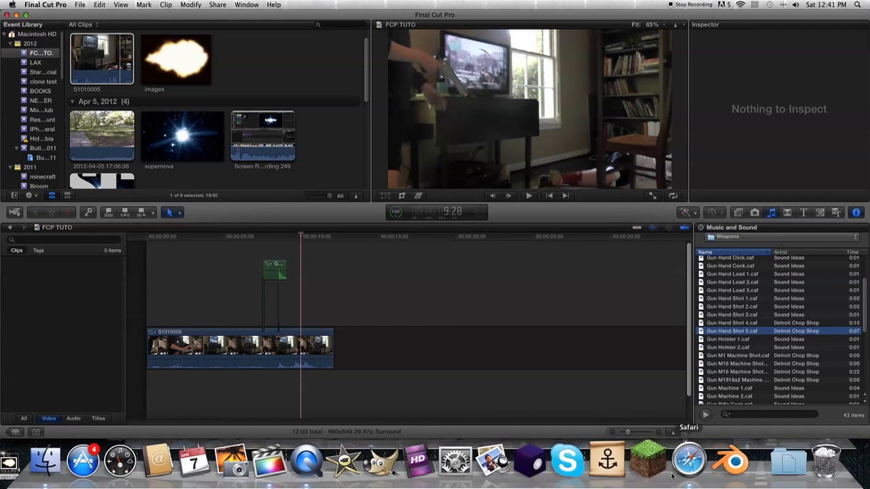
click(705, 476)
scroll(108, 98, up, 1)
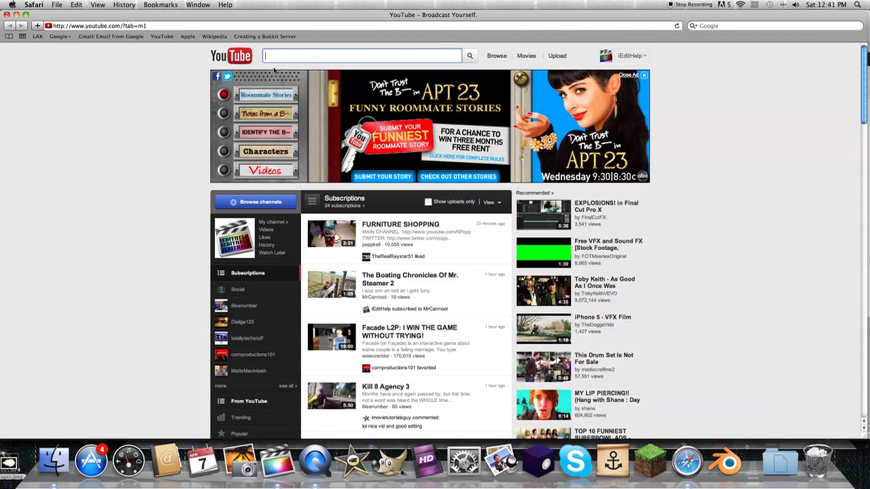
click(629, 56)
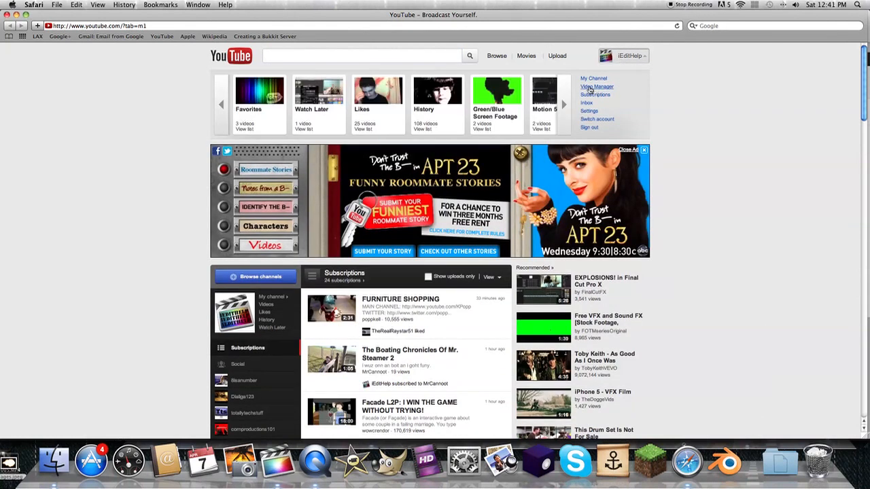
click(590, 89)
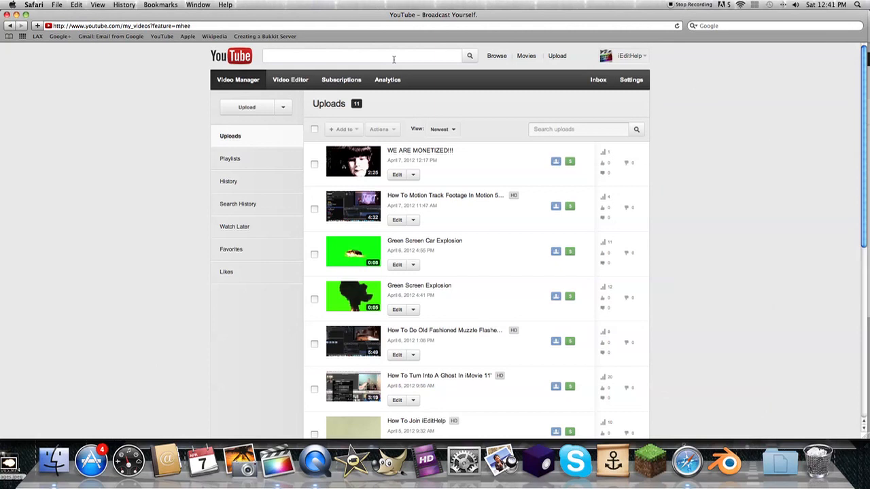
Step: Open the uploaded video on old-fashioned muzzle flashes in Motion 5 and expand its full description
scroll(394, 59, down, 2)
scroll(513, 100, down, 1)
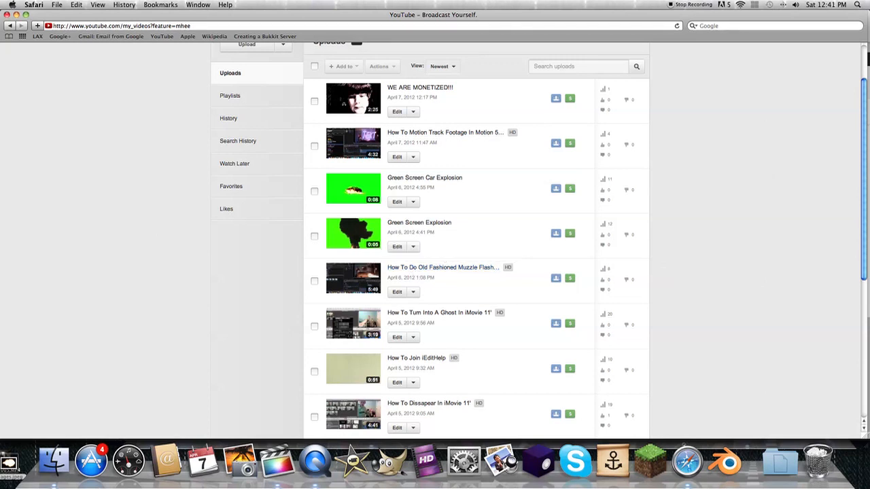
click(419, 268)
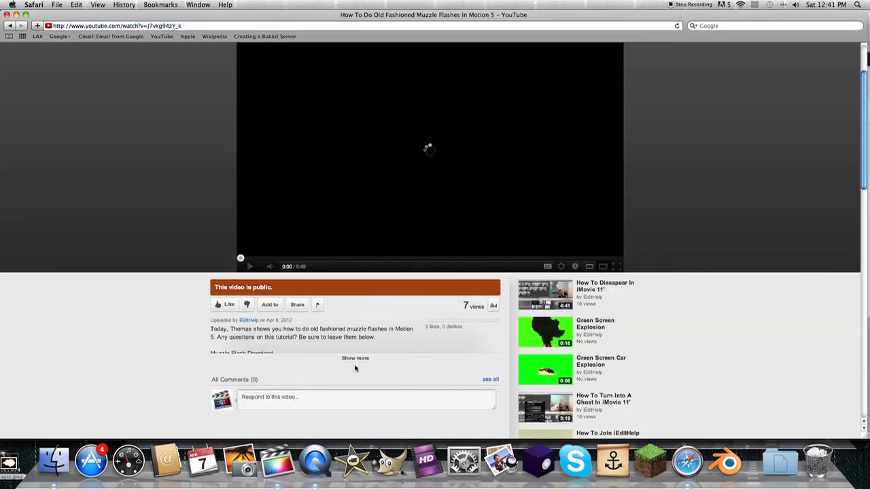
click(355, 361)
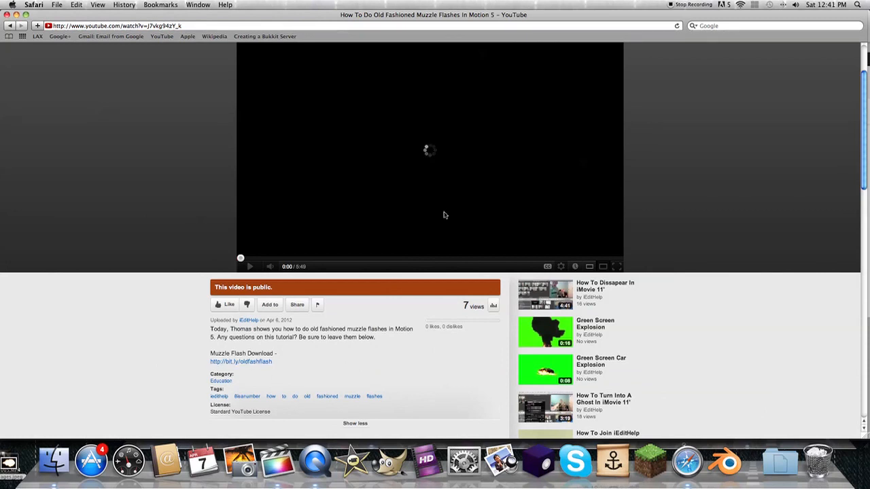
Step: Close the web page window in Safari and switch back to Final Cut Pro
click(479, 135)
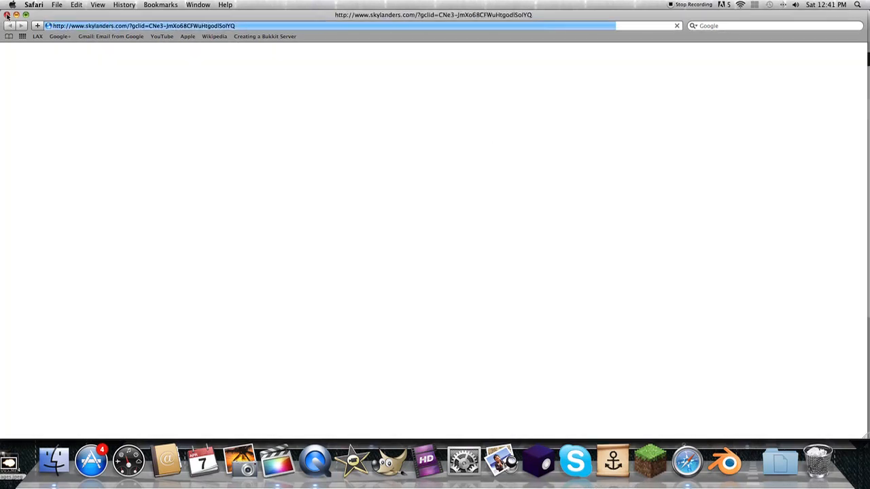
click(8, 25)
click(7, 14)
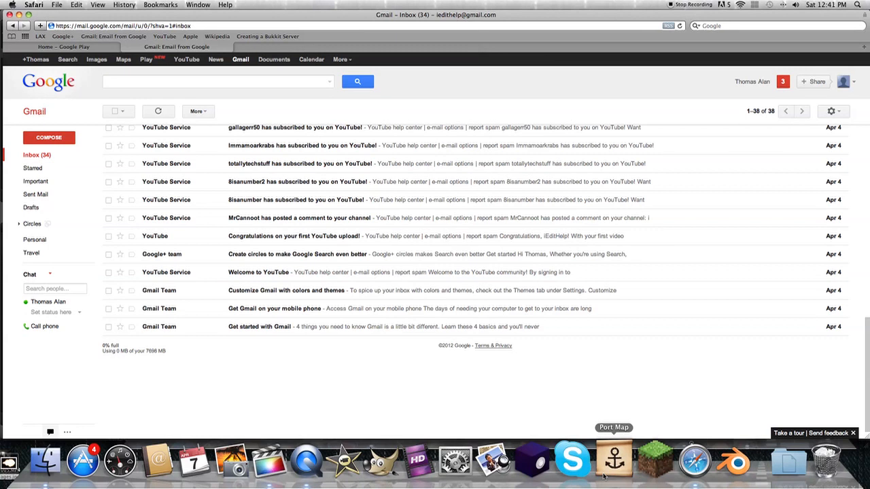
click(275, 462)
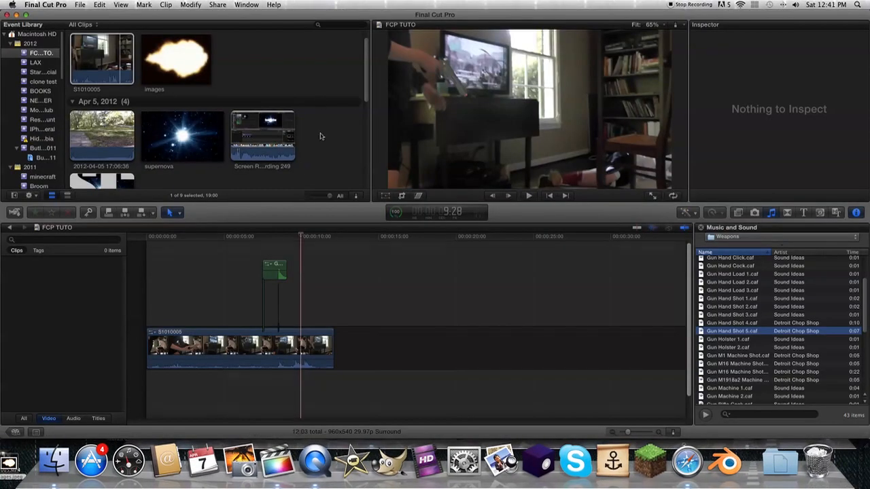
Step: Play the shot repeatedly from around the start of the gunshot sound to review the muzzle flash with the audio
click(265, 238)
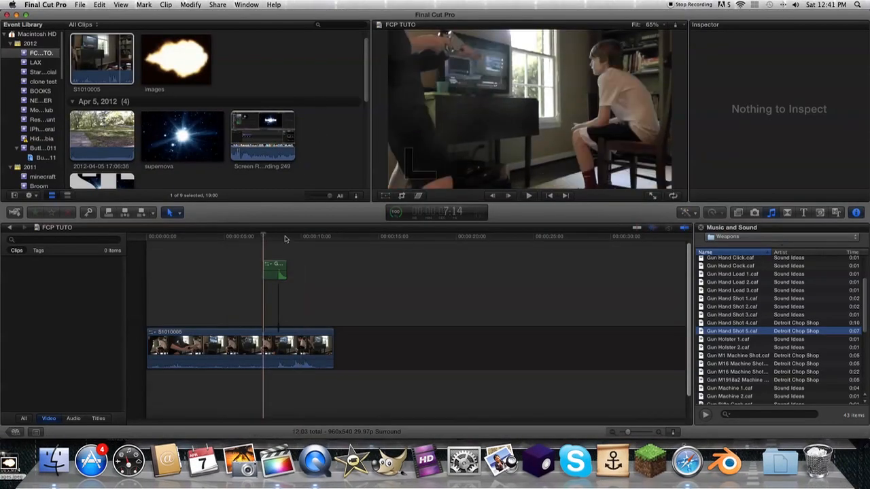
key(space)
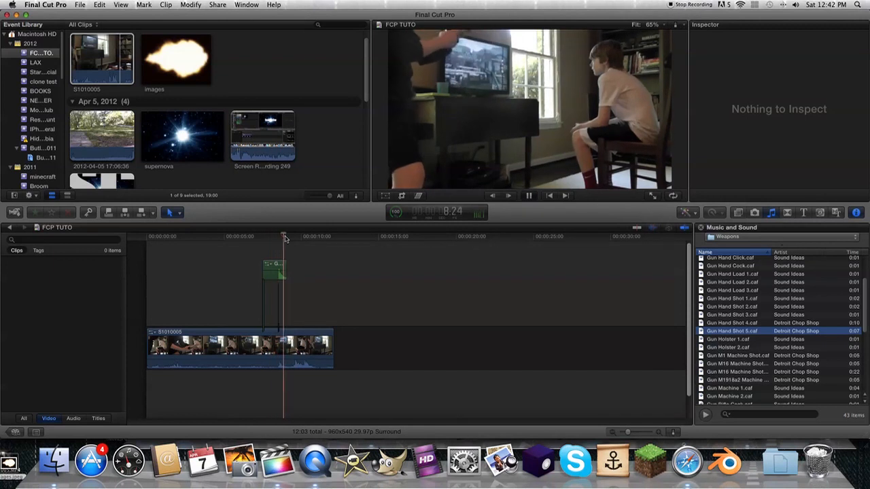
key(space)
click(286, 238)
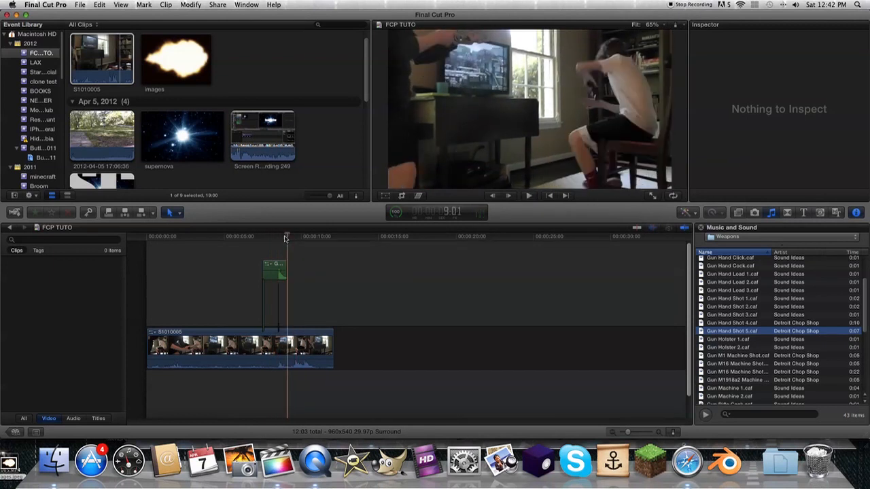
click(278, 238)
click(264, 255)
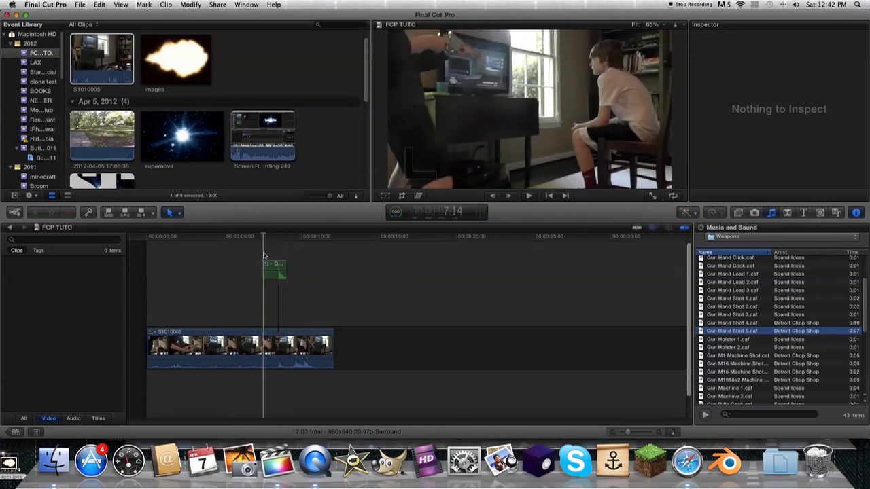
key(space)
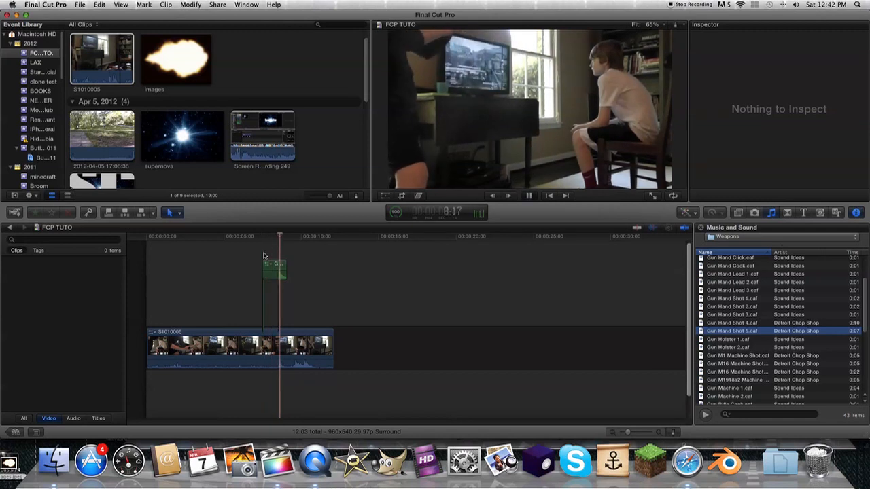
key(space)
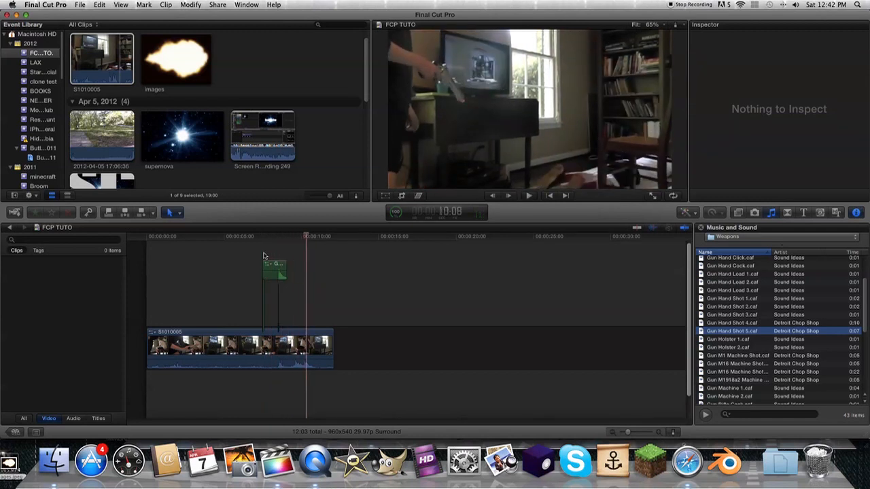
key(space)
click(264, 255)
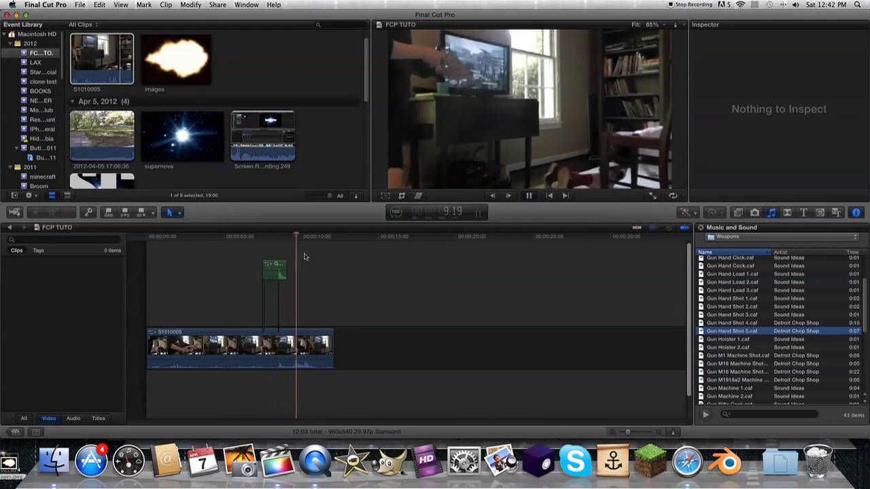
click(248, 254)
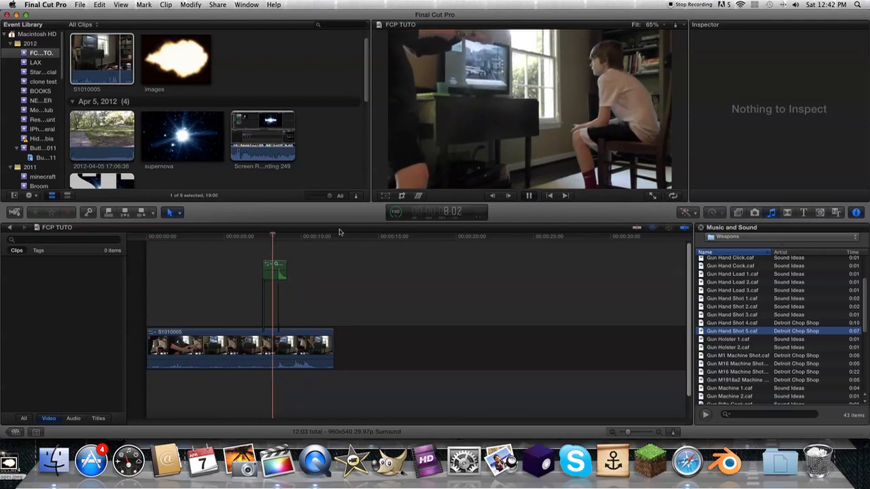
click(257, 250)
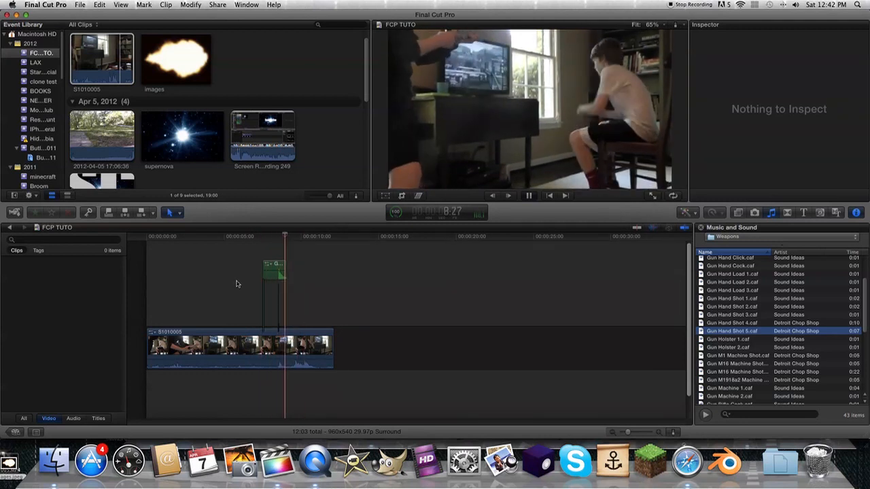
click(179, 64)
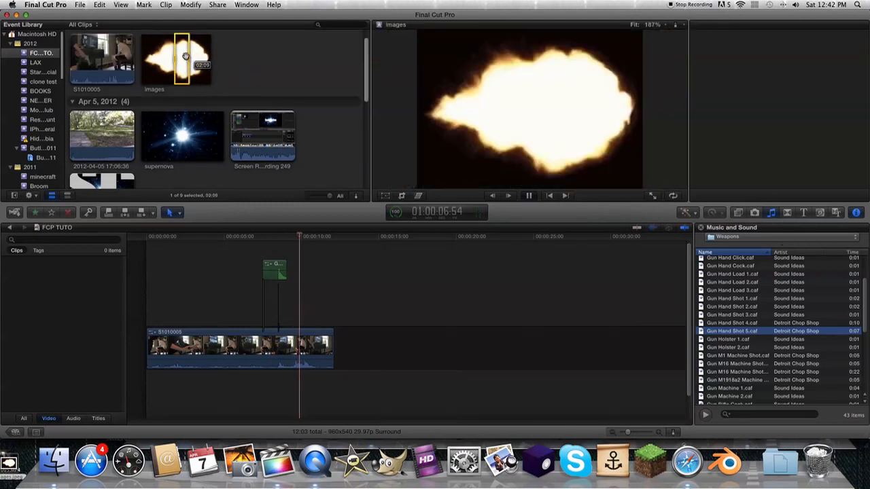
drag(182, 51, 282, 246)
click(293, 71)
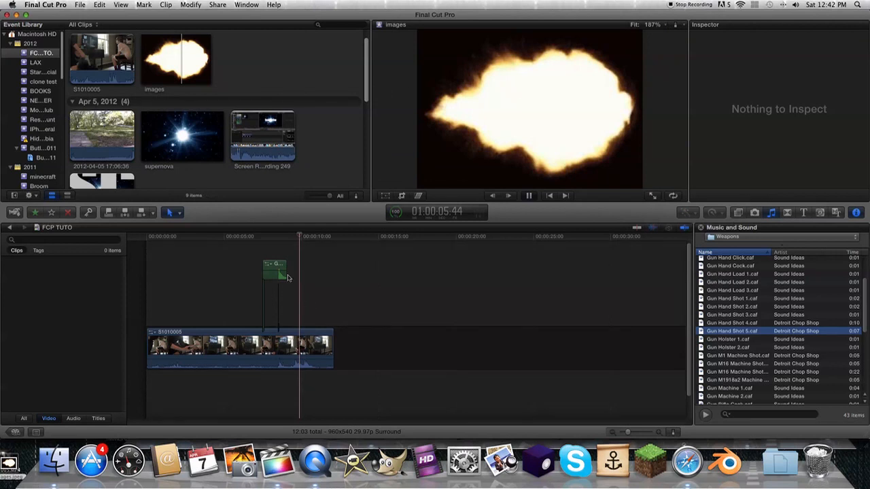
Step: Select the short muzzle flash clip below the gunshot sound in the timeline and adjust the luma range of its Luma Keyer
click(278, 298)
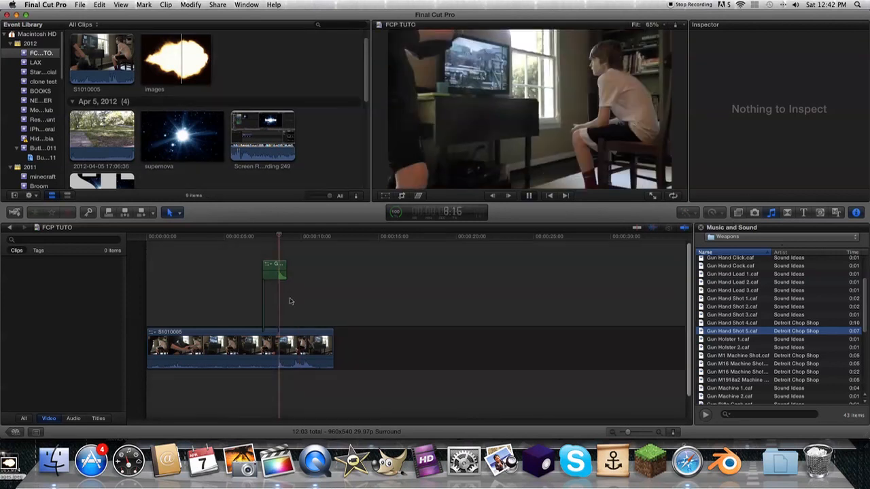
click(640, 433)
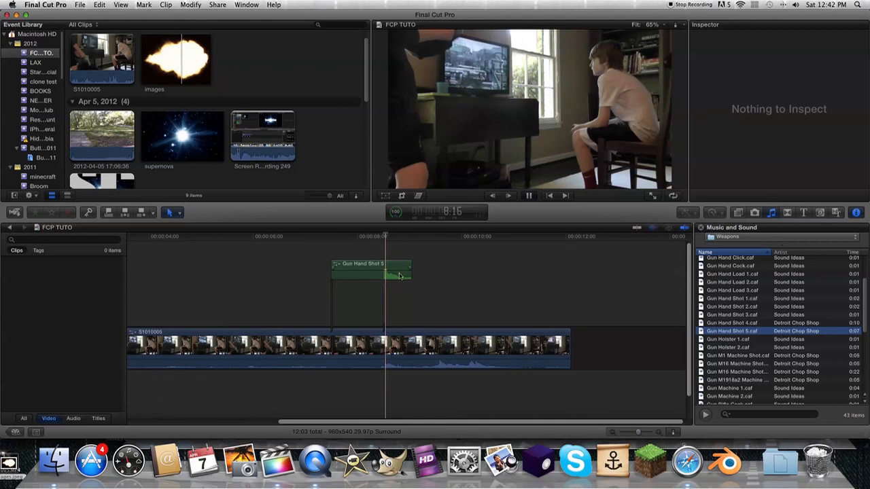
click(384, 306)
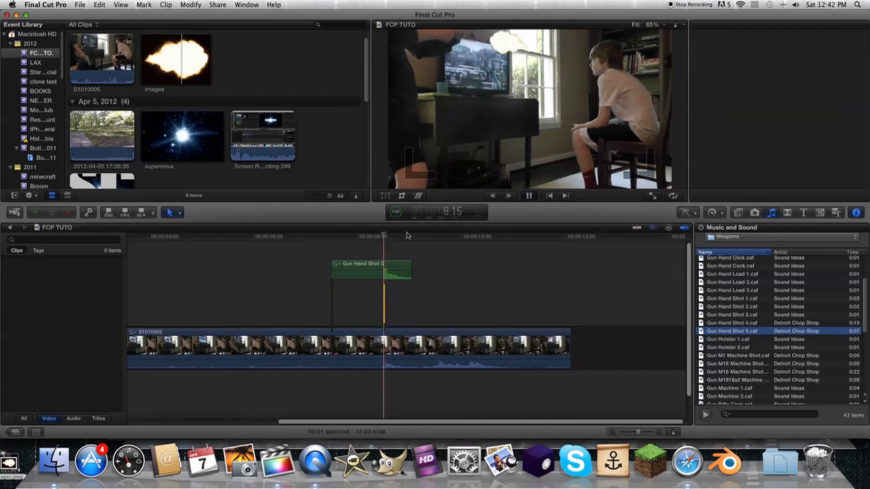
drag(838, 78, 771, 80)
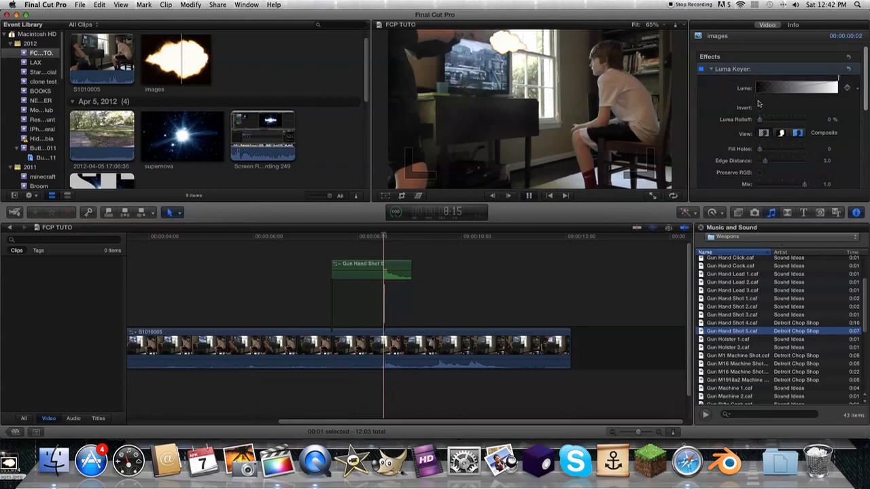
mouse_move(809, 101)
mouse_down()
mouse_move(836, 103)
mouse_move(817, 99)
mouse_up()
Step: Open Correction 1 of the muzzle flash clip and shift its global color to about 121° and -2%
scroll(835, 138, down, 5)
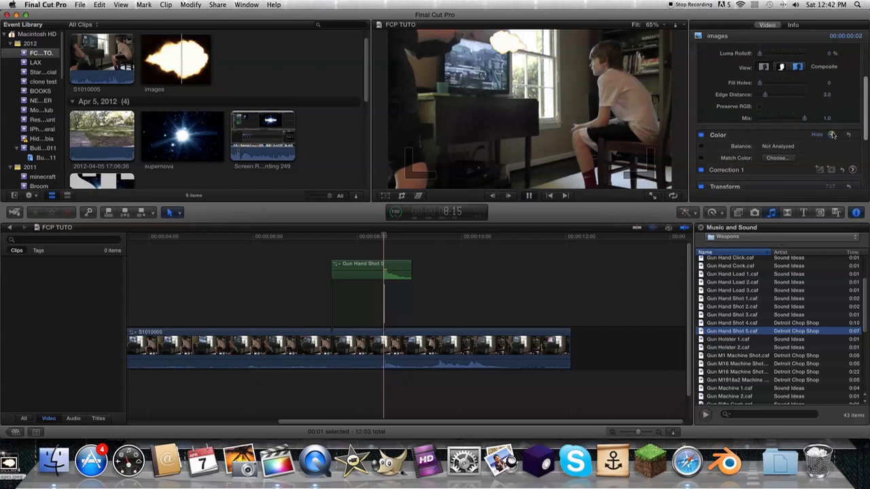
click(853, 170)
mouse_move(763, 113)
mouse_down()
mouse_move(745, 104)
mouse_move(758, 119)
mouse_up()
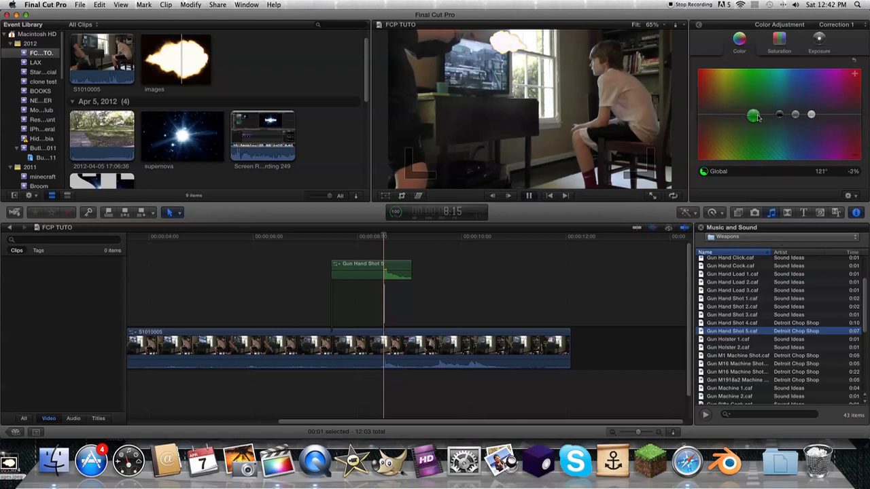
Step: Adjust the muzzle flash's exposure with raised shadows and Global at +2%, and show the saturation controls
click(820, 40)
drag(778, 108, 721, 113)
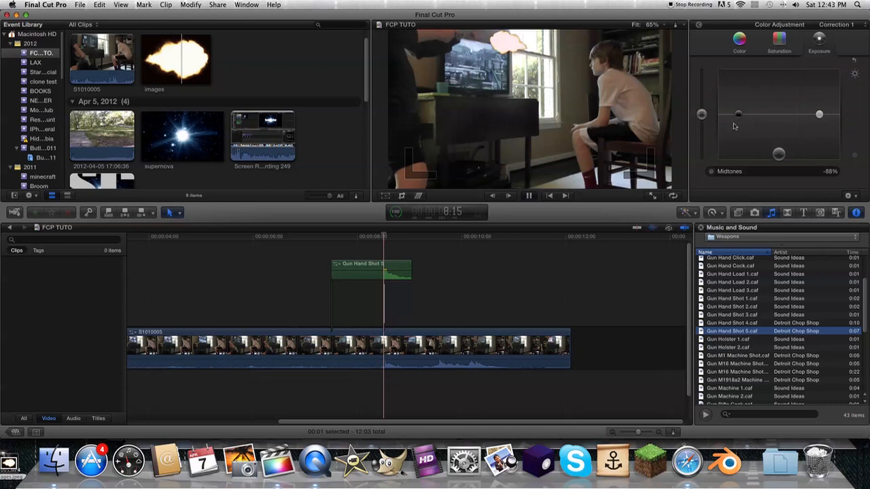
drag(773, 160, 699, 114)
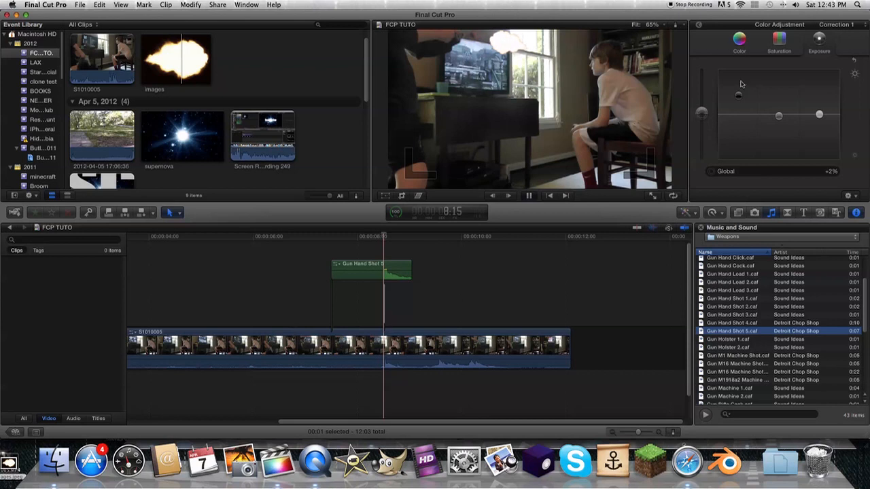
click(789, 42)
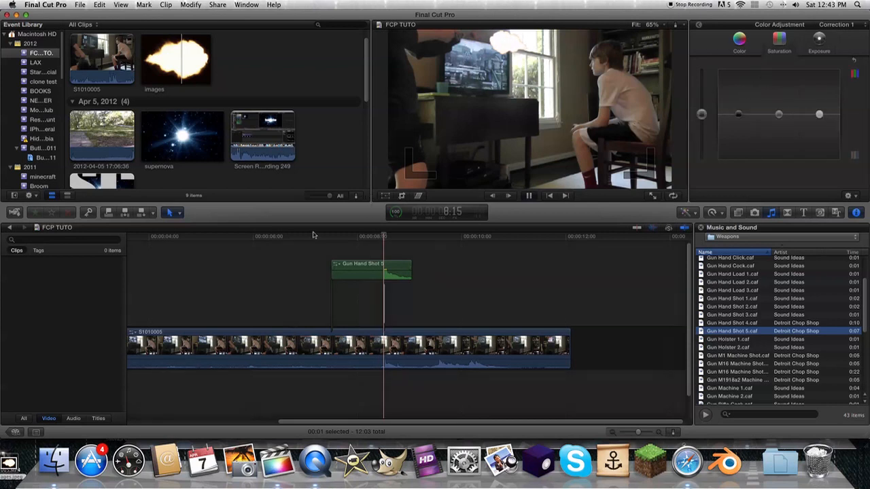
Step: Play the timeline from before the gunshot sound to review the color-corrected muzzle flash
click(317, 294)
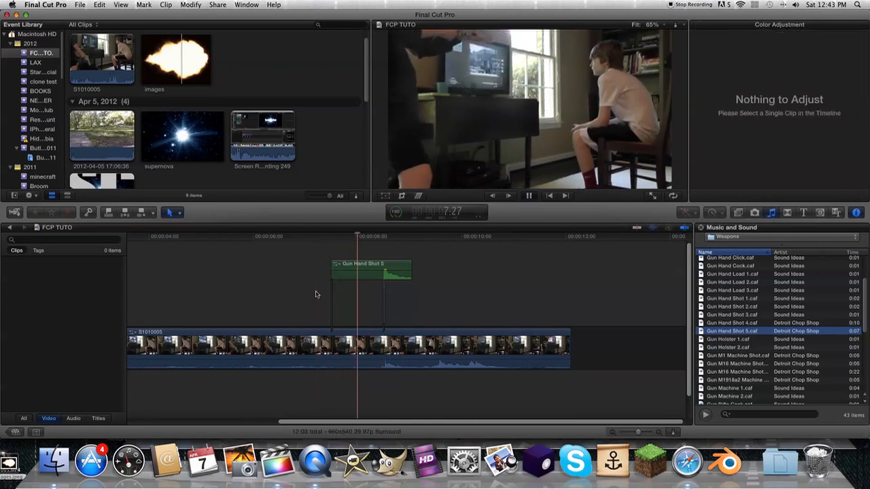
key(space)
click(313, 295)
key(space)
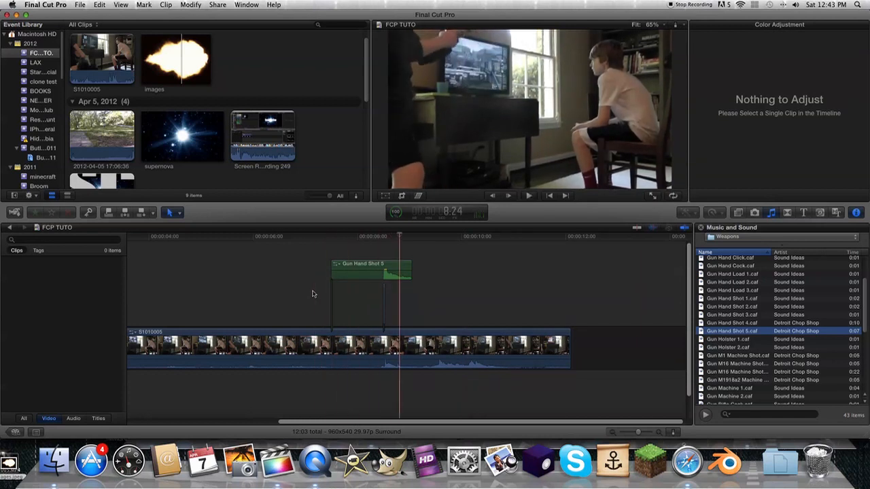